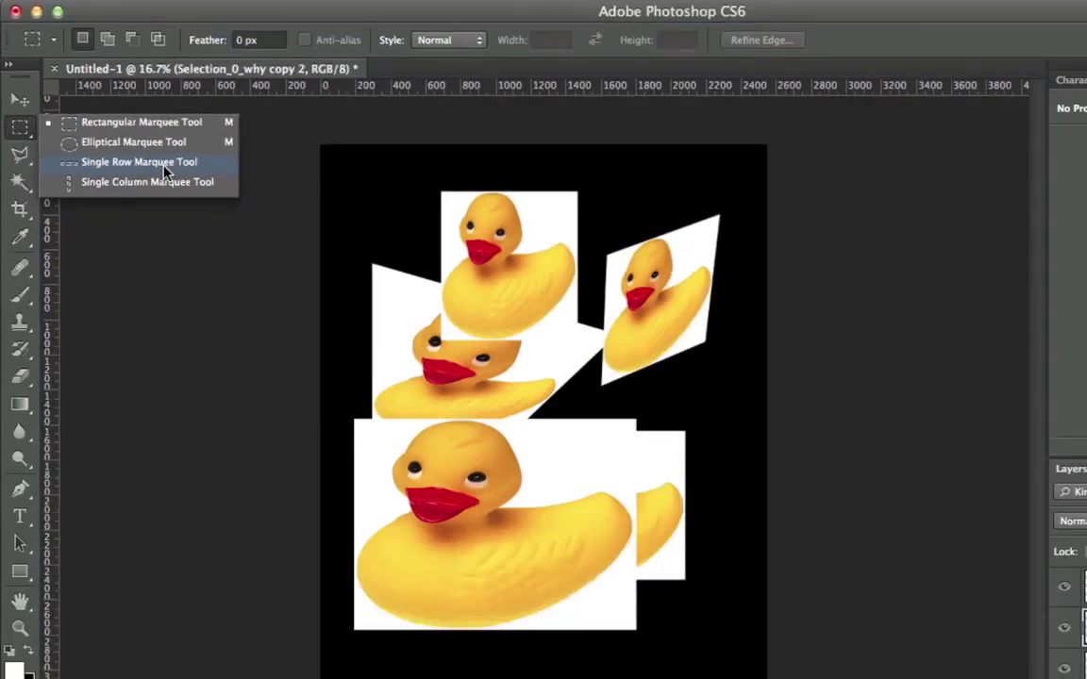
Step: Make a one-pixel single-row selection across the canvas, then return to Rectangular Marquee and deselect
left_click(472, 281)
left_click(432, 427)
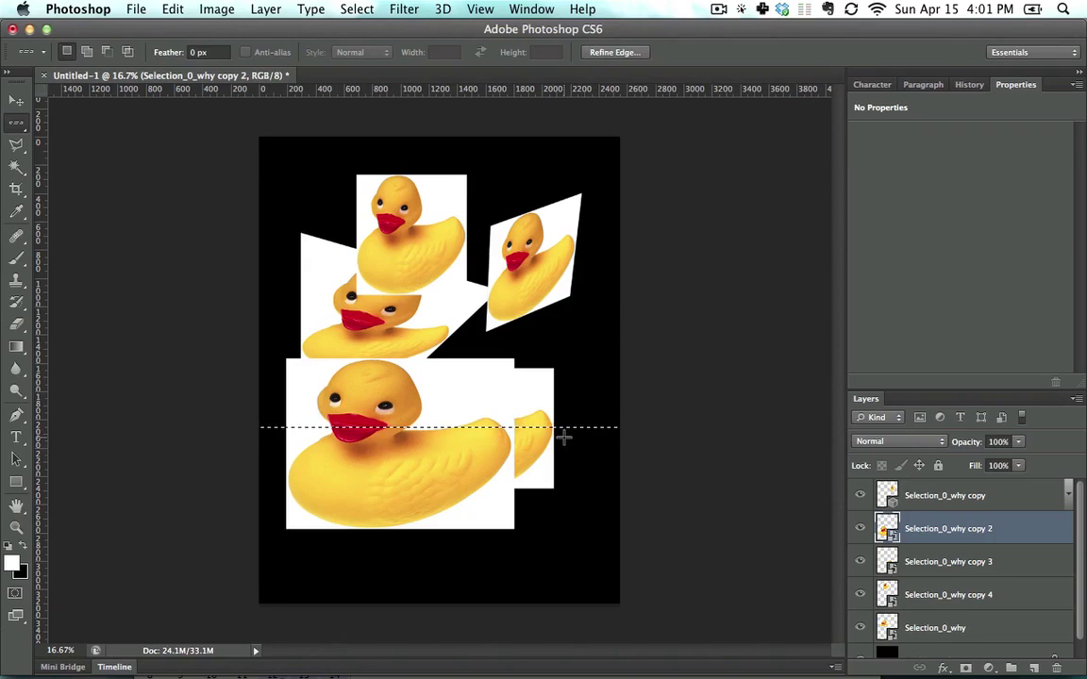
right_click(14, 127)
left_click(75, 123)
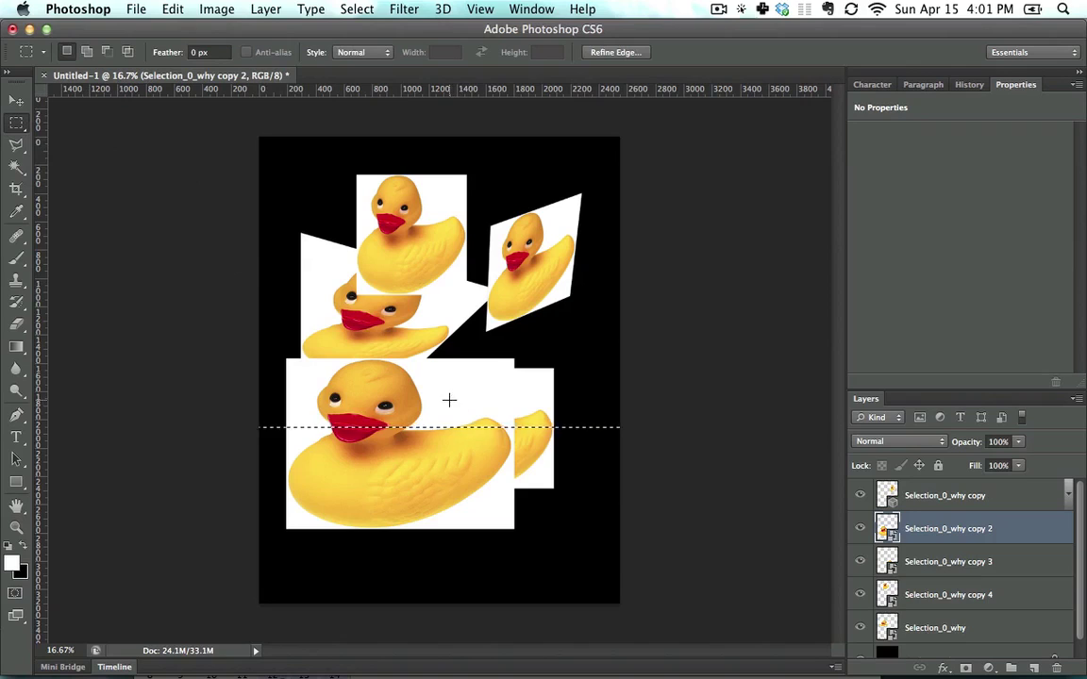
left_click(293, 369)
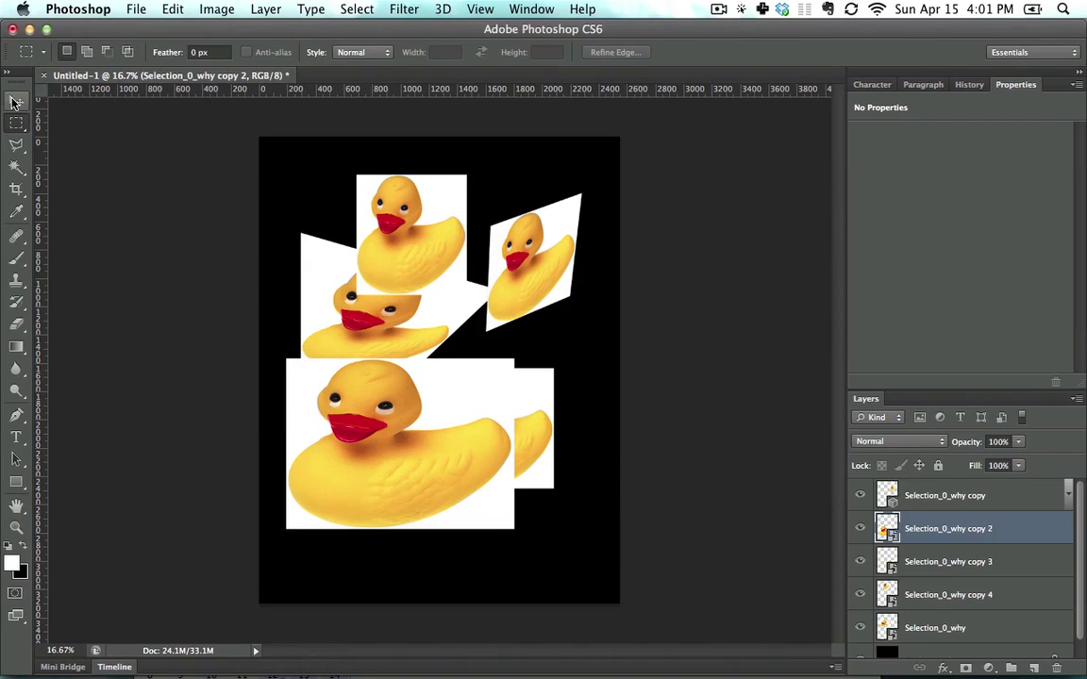
Step: Nudge the big duck slightly up and right and rasterize its layer
left_click(15, 102)
mouse_move(463, 454)
left_mouse_down()
mouse_move(477, 417)
mouse_move(456, 439)
mouse_move(476, 445)
left_mouse_up()
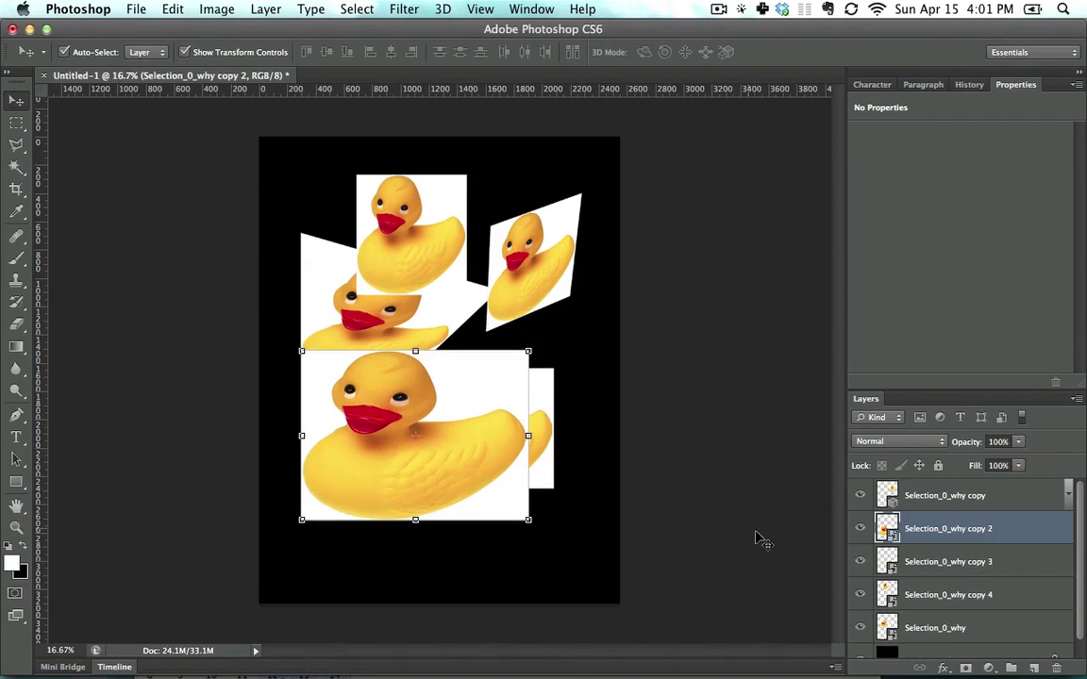
right_click(1035, 530)
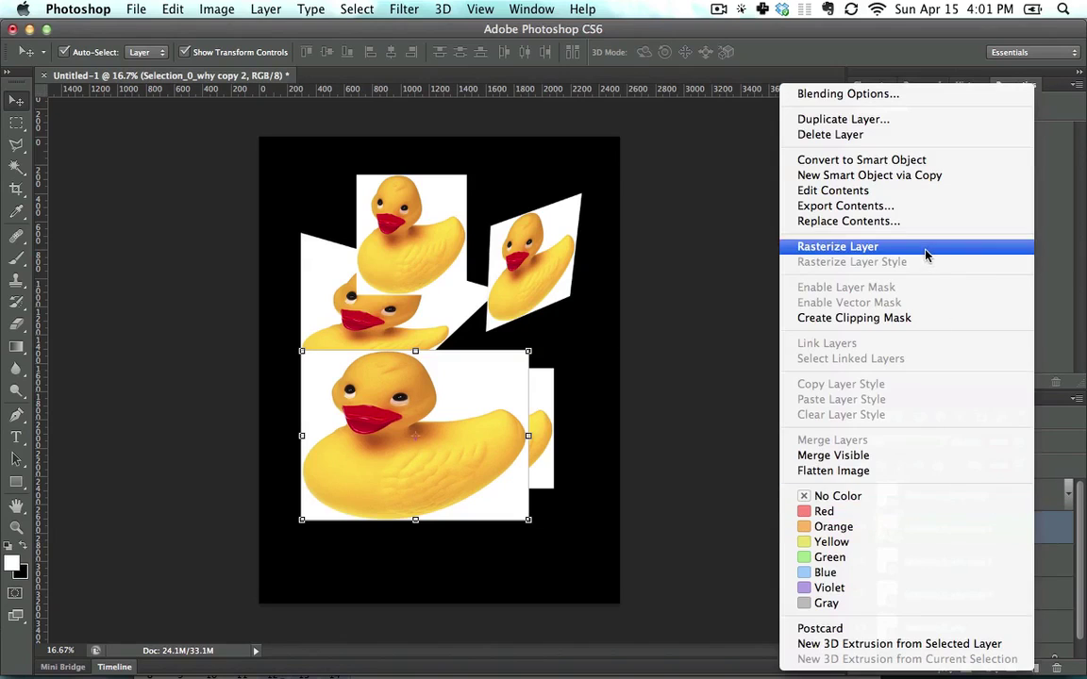
left_click(925, 247)
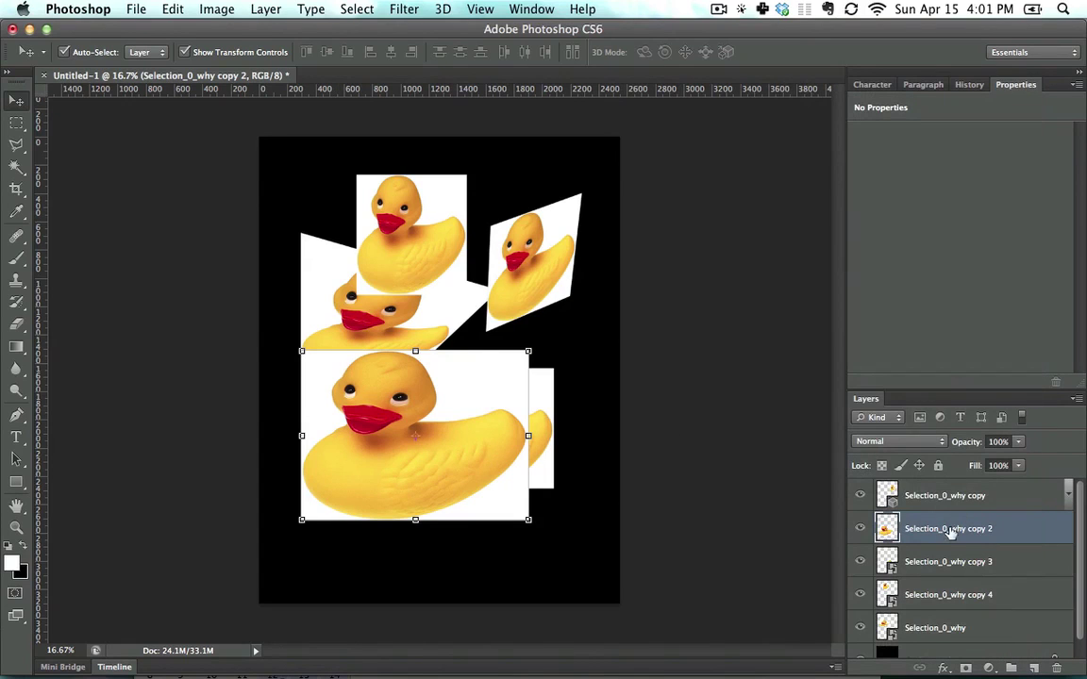
Step: Delete the other duck layers, including the Selection_0_why copy layers
left_click(979, 564)
left_click(957, 627, "shift")
key("BackSpace")
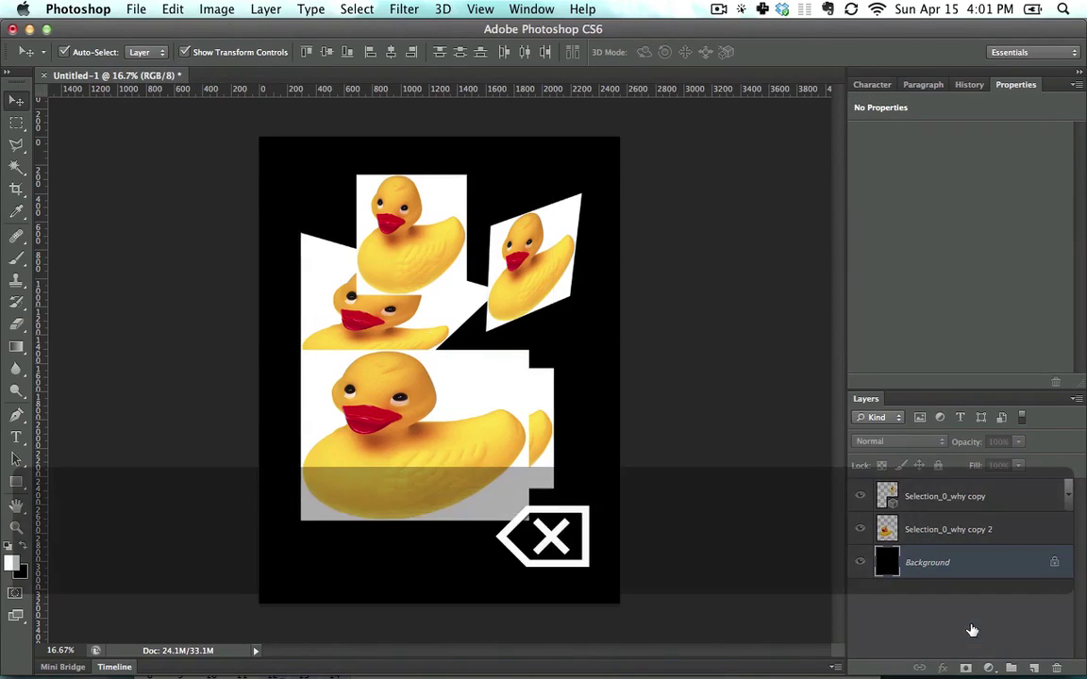
left_click(1016, 492)
key("BackSpace")
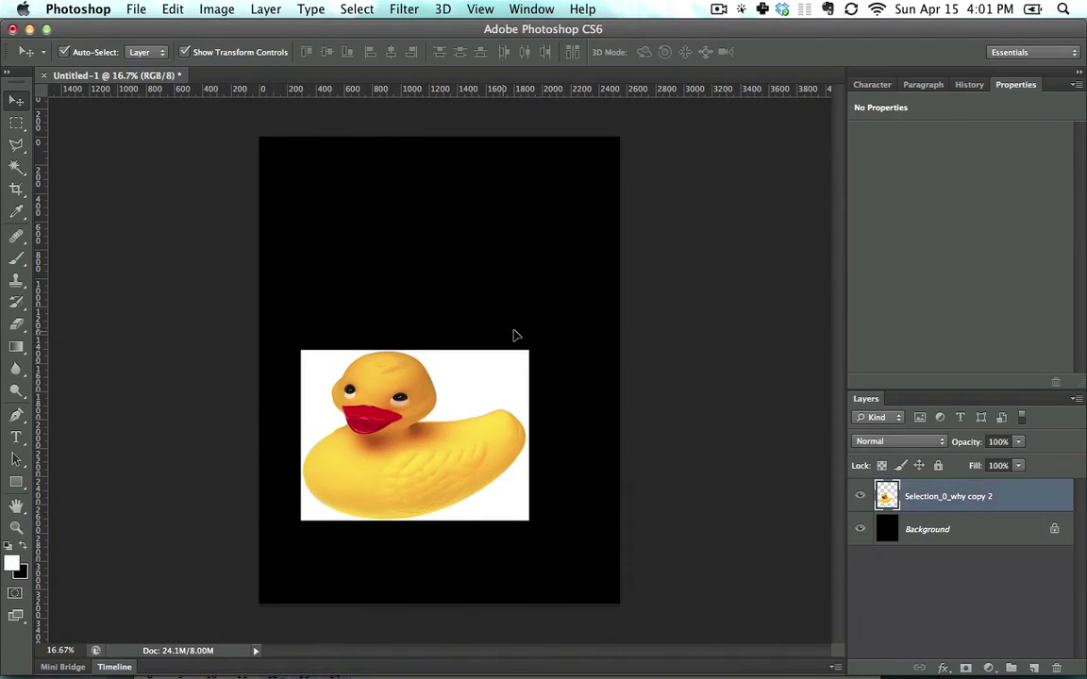
Step: Move the duck higher and draw a rectangular selection around its head
left_click_drag(408, 426, 420, 360)
left_click(23, 126)
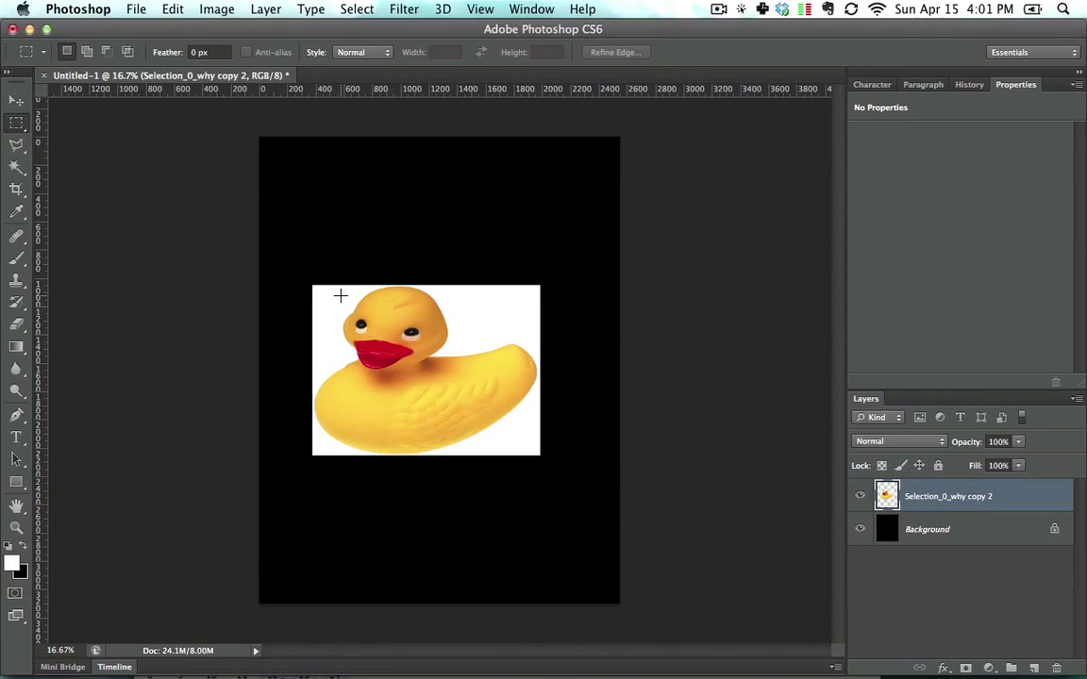
left_click_drag(340, 295, 457, 389)
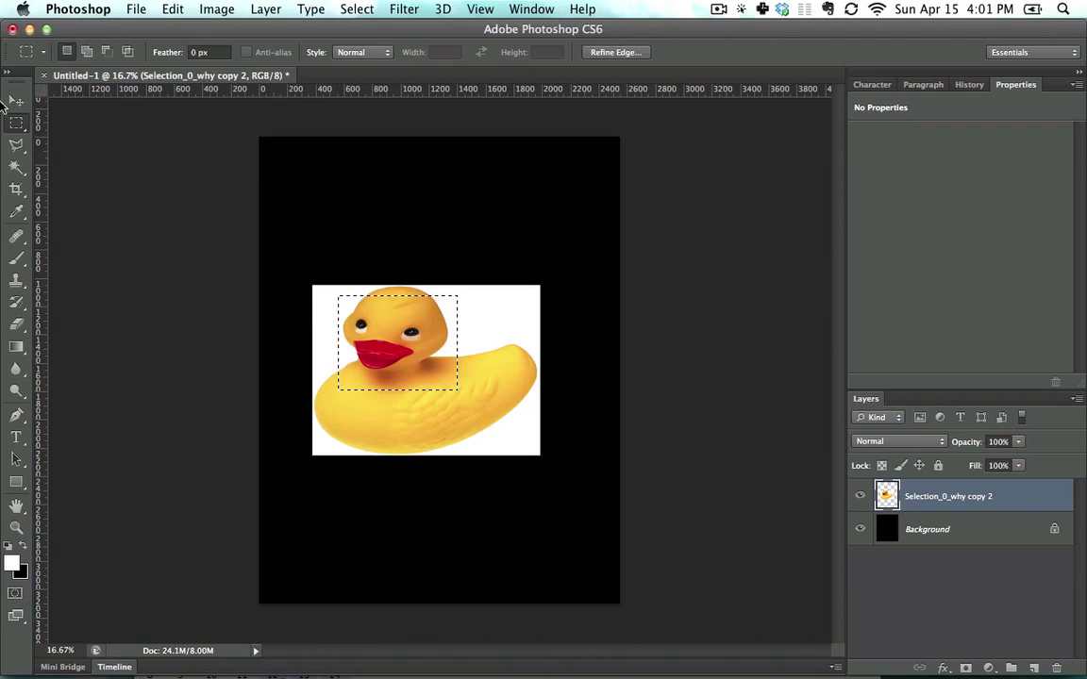
Step: Try lifting the head pixels upward and inverting their colours, undoing each change
left_click(15, 100)
left_click_drag(390, 325, 394, 207)
left_click(186, 52)
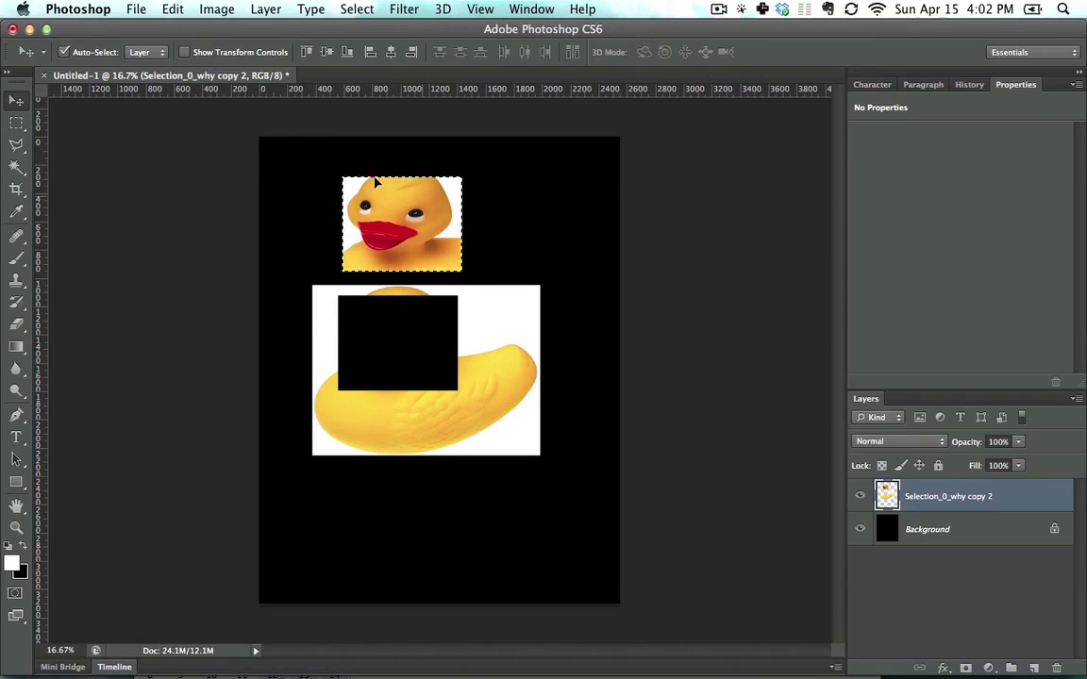
key("super+z")
left_click(16, 123)
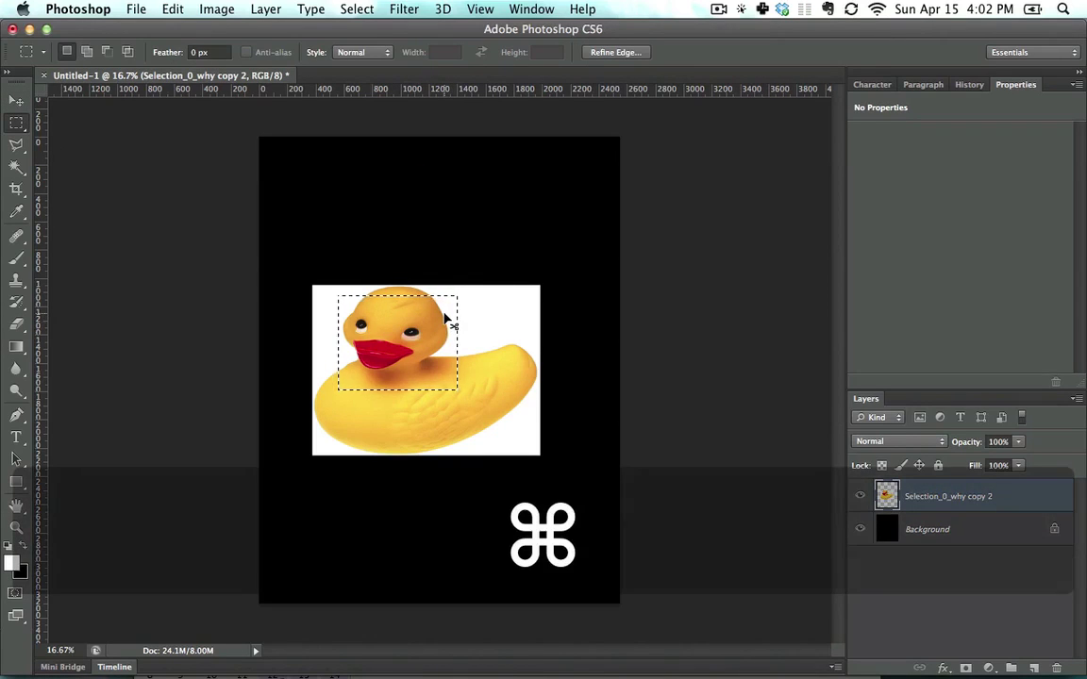
key("super+i")
key("super+z")
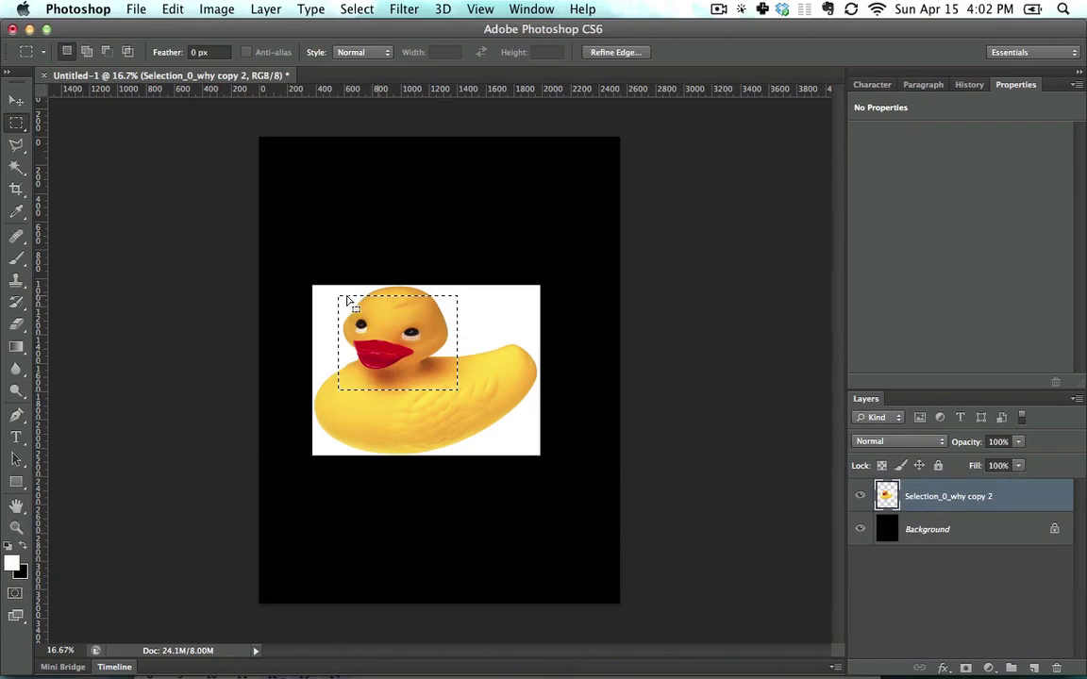
Step: Brush white, then red, strokes over the duck's head, undoing both and leaving red as foreground
key("b")
mouse_move(376, 341)
left_mouse_down()
mouse_move(398, 321)
mouse_move(289, 354)
mouse_move(380, 353)
mouse_move(408, 369)
left_mouse_up()
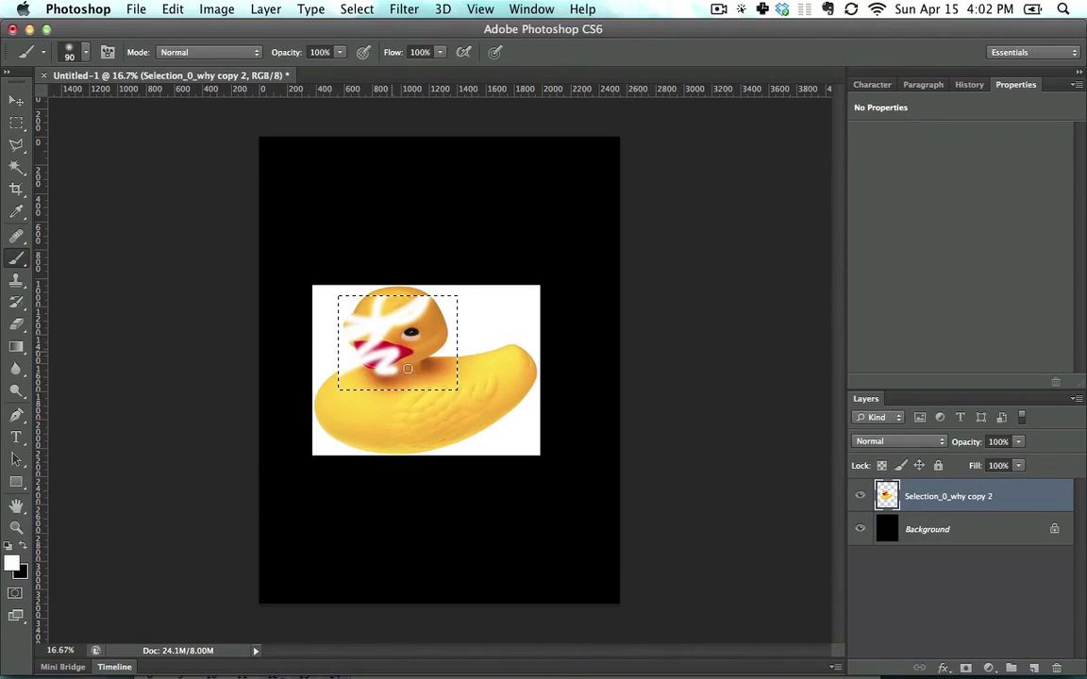
key("super+z")
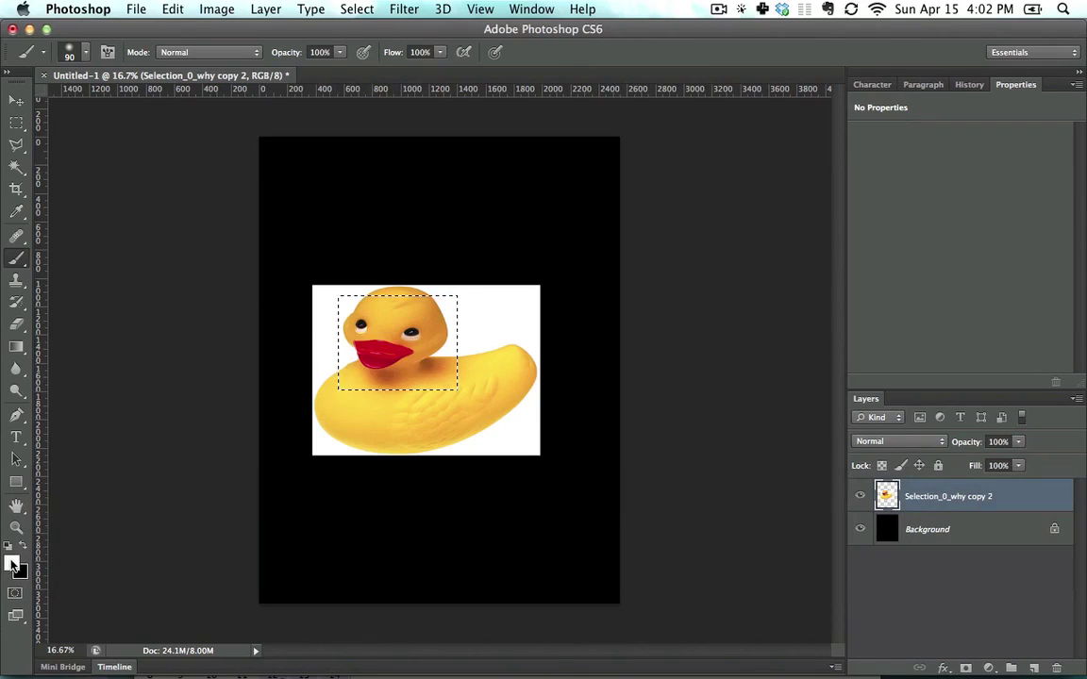
left_click(12, 564)
left_click(484, 381)
left_click(618, 364)
mouse_move(342, 312)
left_mouse_down()
mouse_move(404, 329)
mouse_move(432, 376)
left_mouse_up()
key("super+z")
Step: Redraw the rectangular selection as a square around the duck's head
left_click(19, 124)
key("super+d")
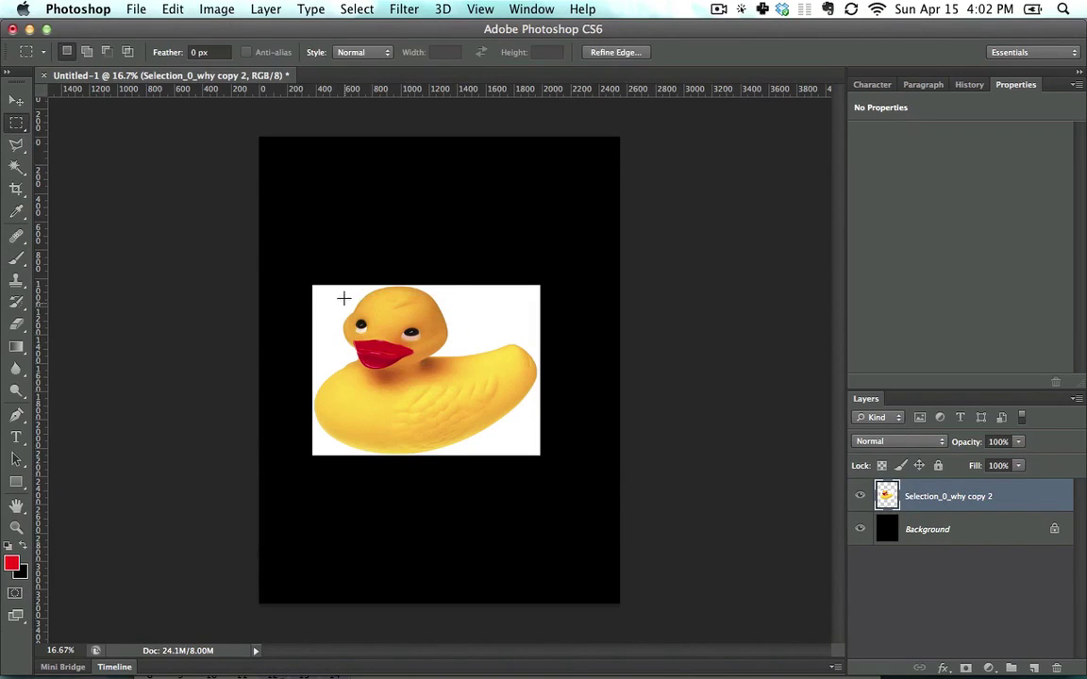
left_click_drag(323, 291, 475, 403)
key("super+d")
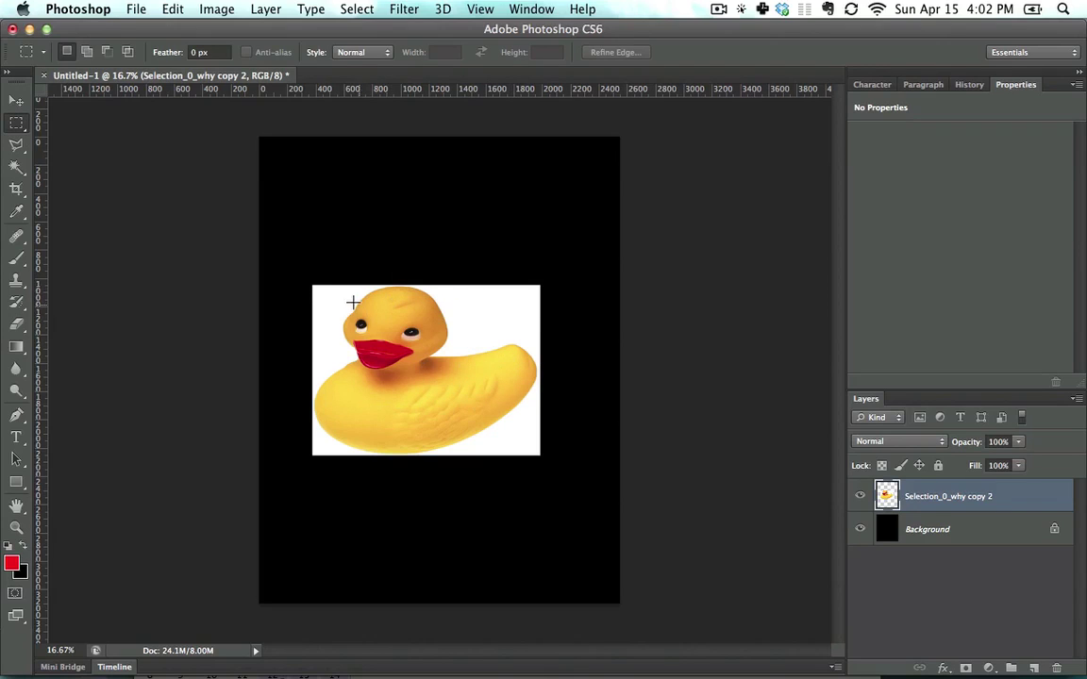
left_click_drag(333, 293, 436, 401)
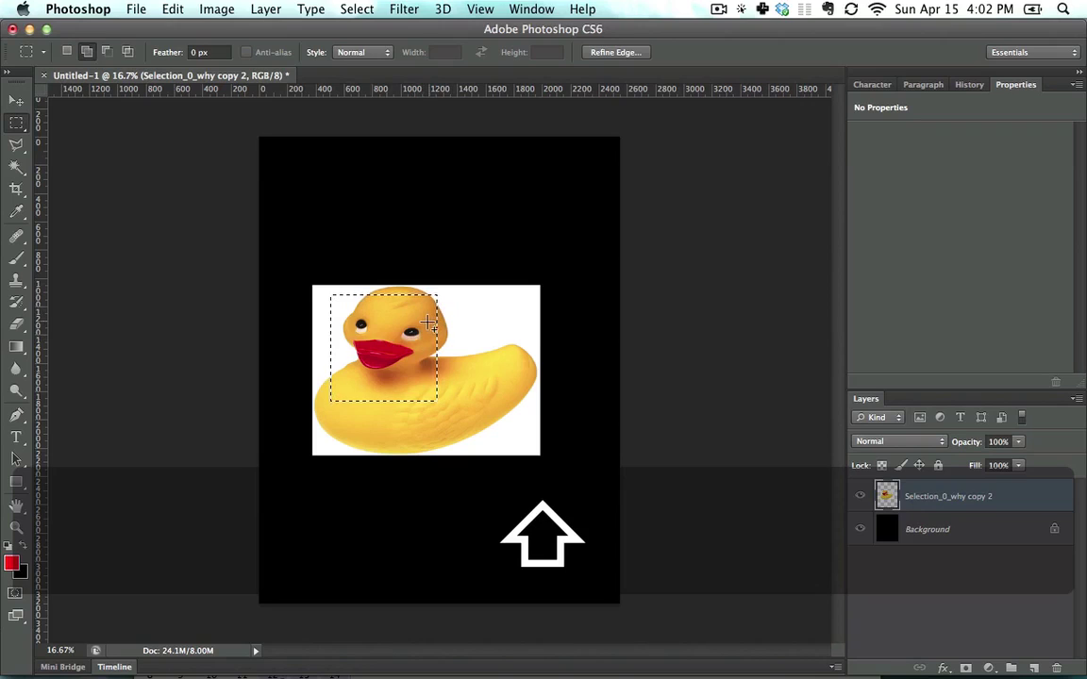
Step: Draw marquees outward from the centre with Option, constraining one to a square with Shift
left_click(372, 315)
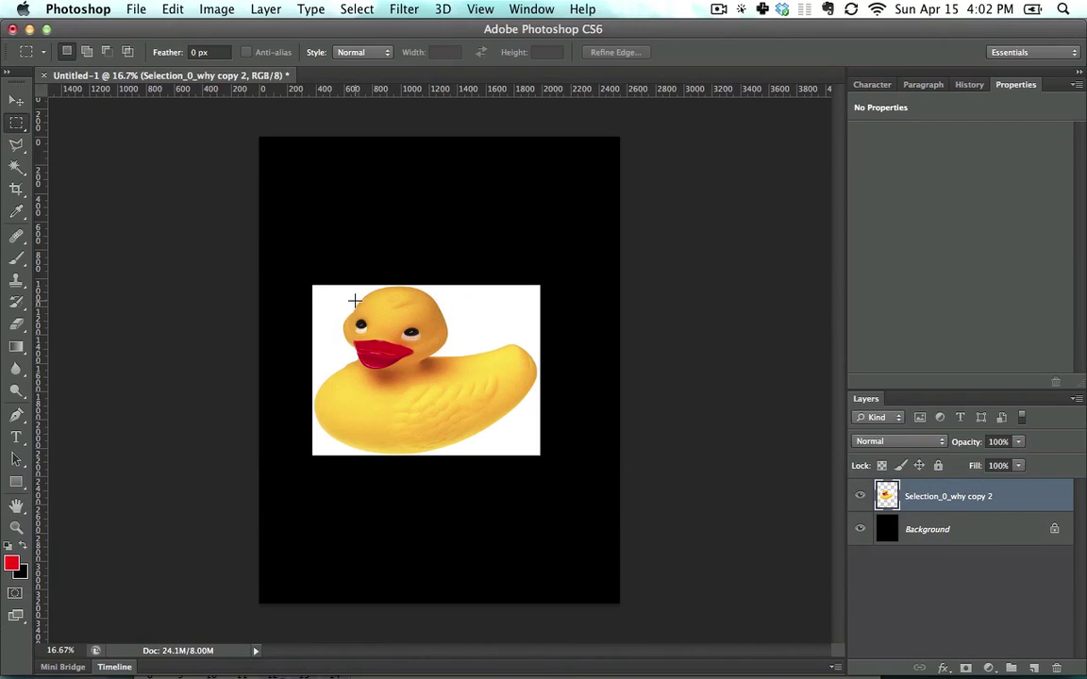
mouse_move(336, 300)
left_mouse_down()
mouse_move(459, 382)
mouse_move(373, 309)
mouse_move(401, 327)
mouse_move(371, 335)
mouse_move(477, 302)
mouse_move(505, 274)
left_mouse_up()
left_click(453, 335)
key("alt")
key("shift")
left_click(429, 353)
Step: Cmd-drag the duck slightly up and right, lift the head pixels, then step back to restore the head
key("super")
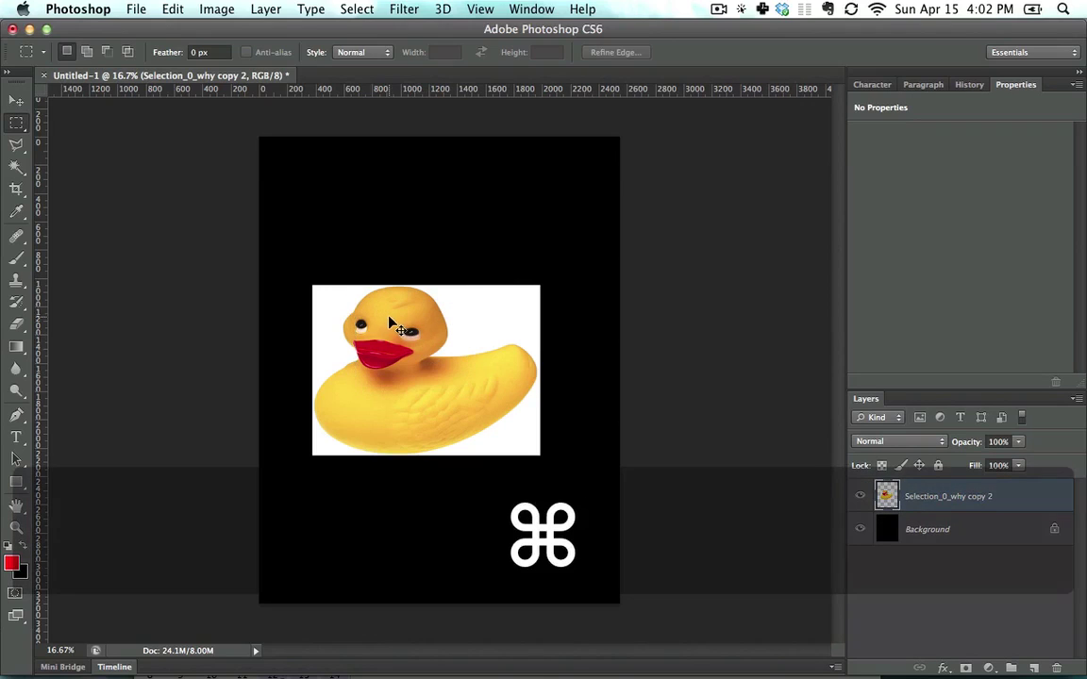
mouse_move(387, 316)
left_mouse_down()
mouse_move(439, 360)
mouse_move(389, 313)
mouse_move(395, 284)
mouse_move(476, 368)
left_mouse_up()
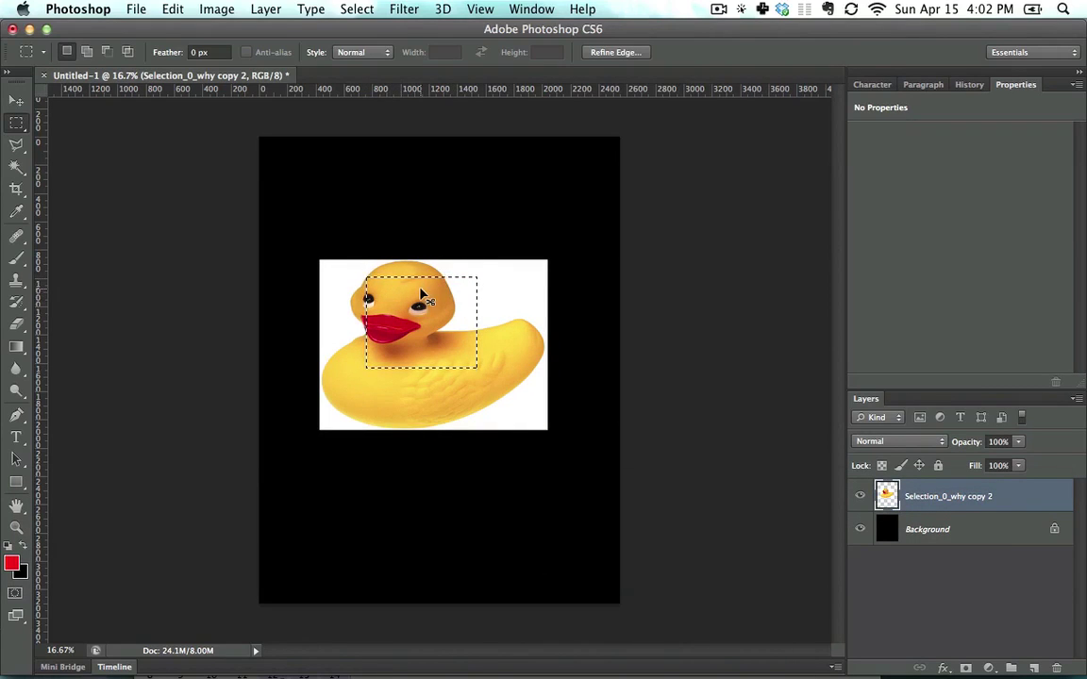
key("super")
left_click_drag(424, 311, 436, 184)
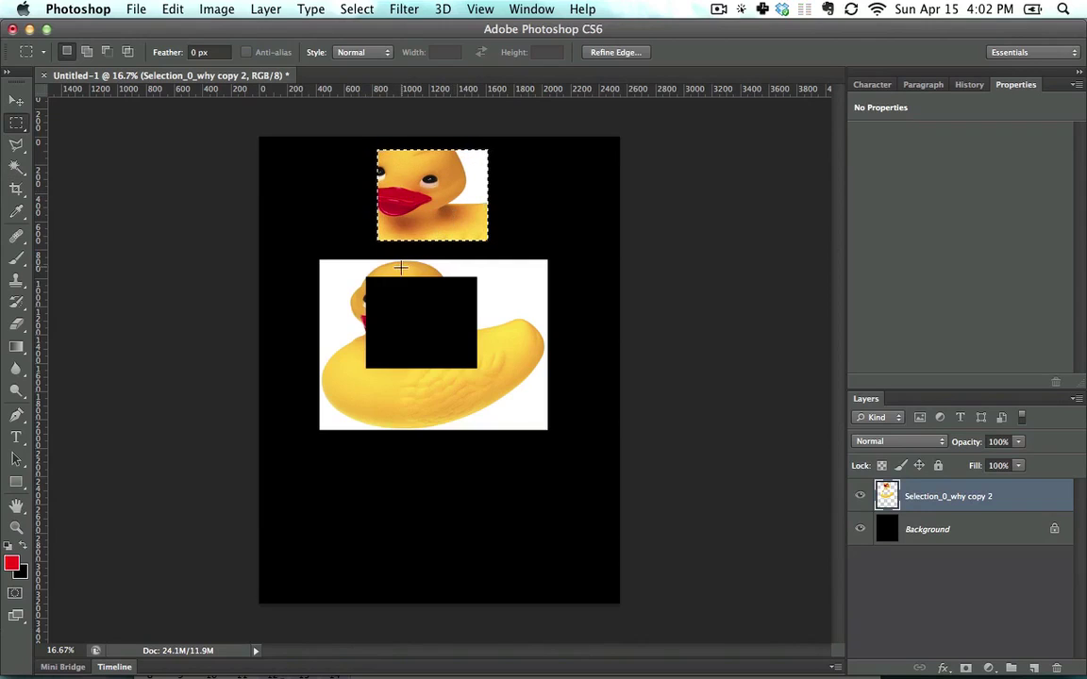
key("super+z")
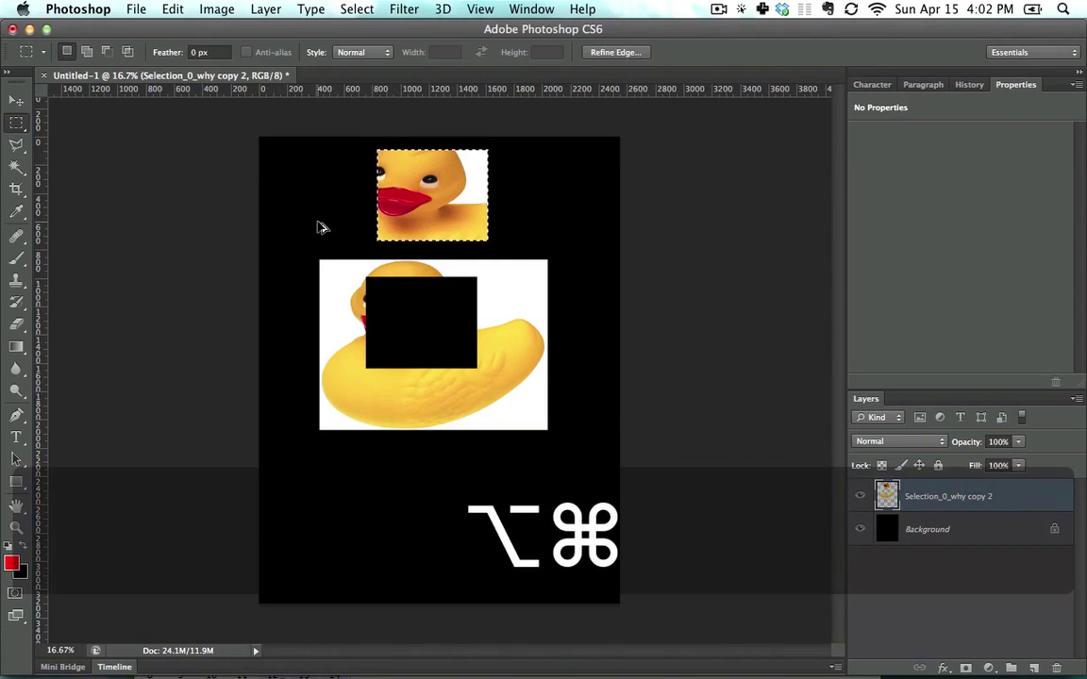
key("alt+super+z")
key("alt+super+z")
Step: Try another square head selection and a centre-drawn marquee, undoing the last one
left_click_drag(338, 261, 492, 376)
left_click(492, 341)
left_click_drag(356, 280, 399, 307)
key("super+z")
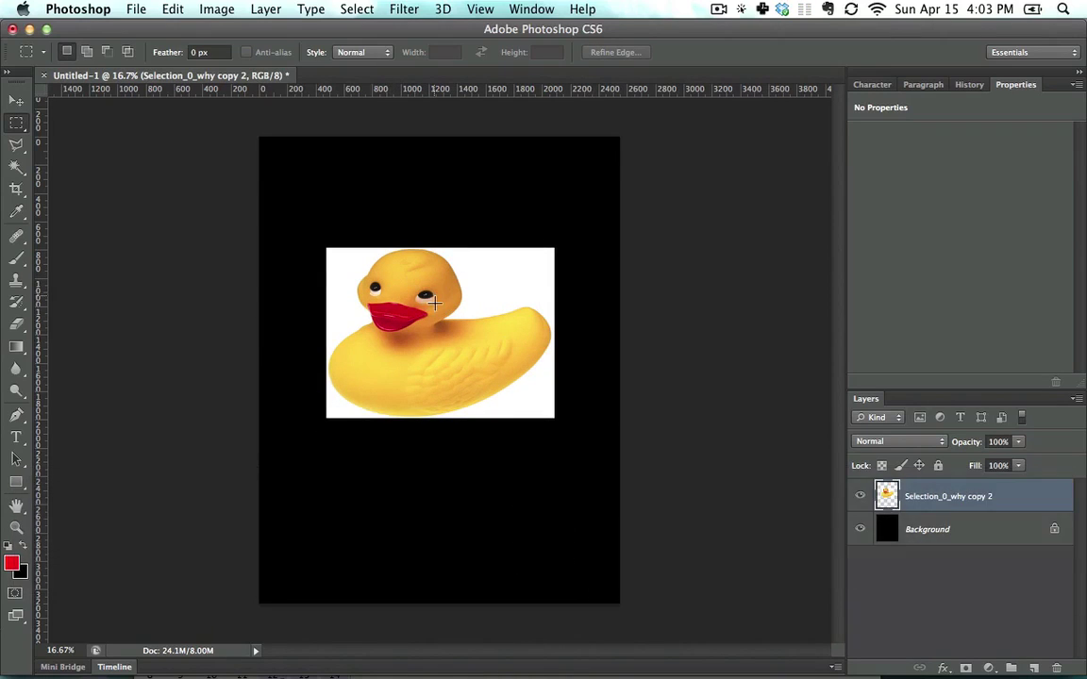
Step: Select the duck's head and back, then subtract a notch between the tail and eye
left_click_drag(343, 273, 447, 392)
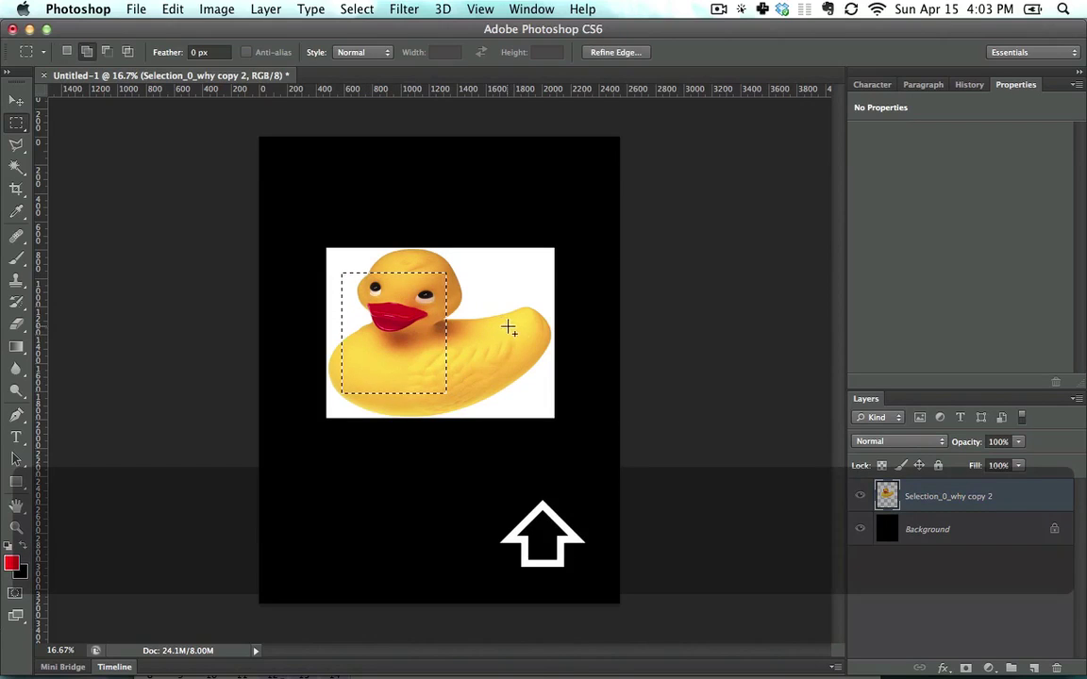
left_click_drag(524, 329, 422, 255)
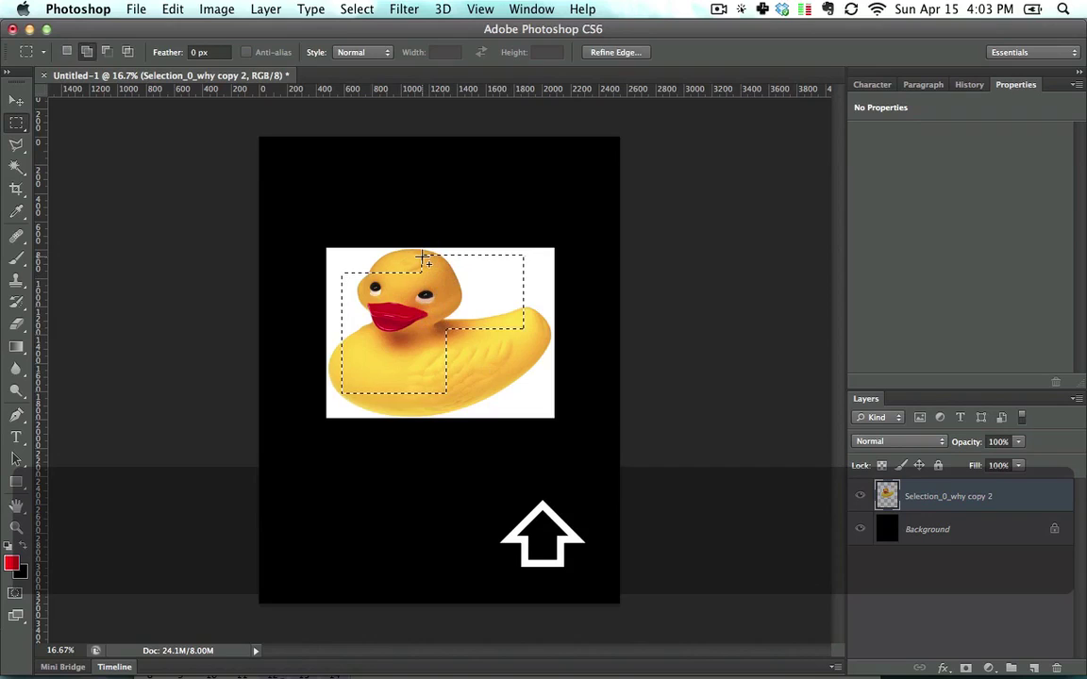
key("alt")
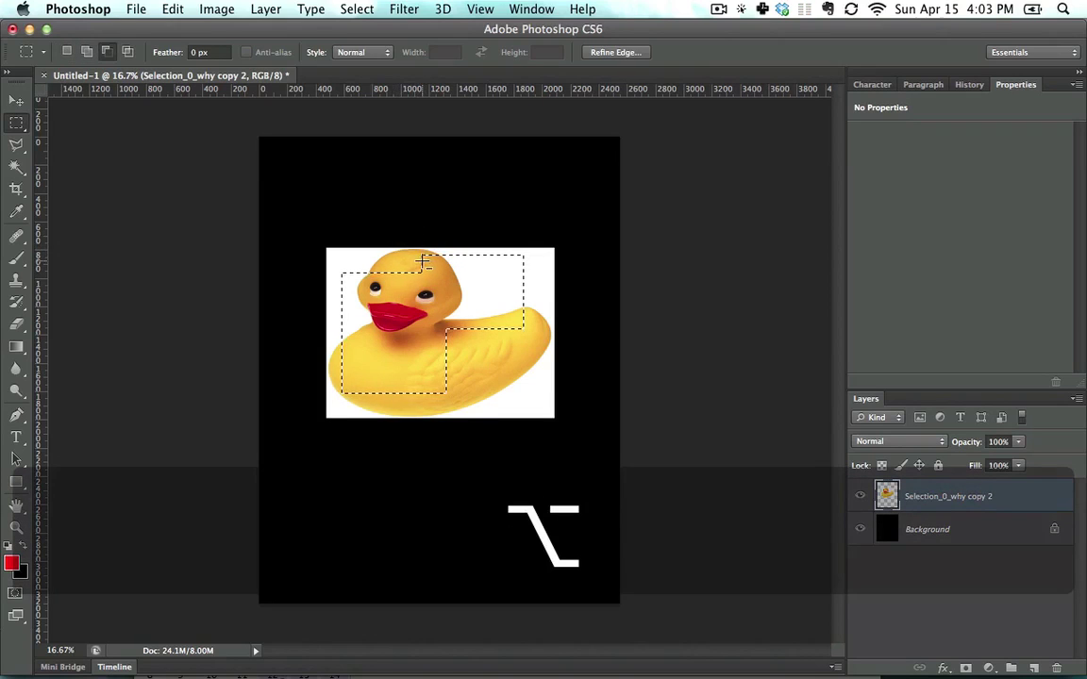
left_click_drag(523, 373, 426, 304)
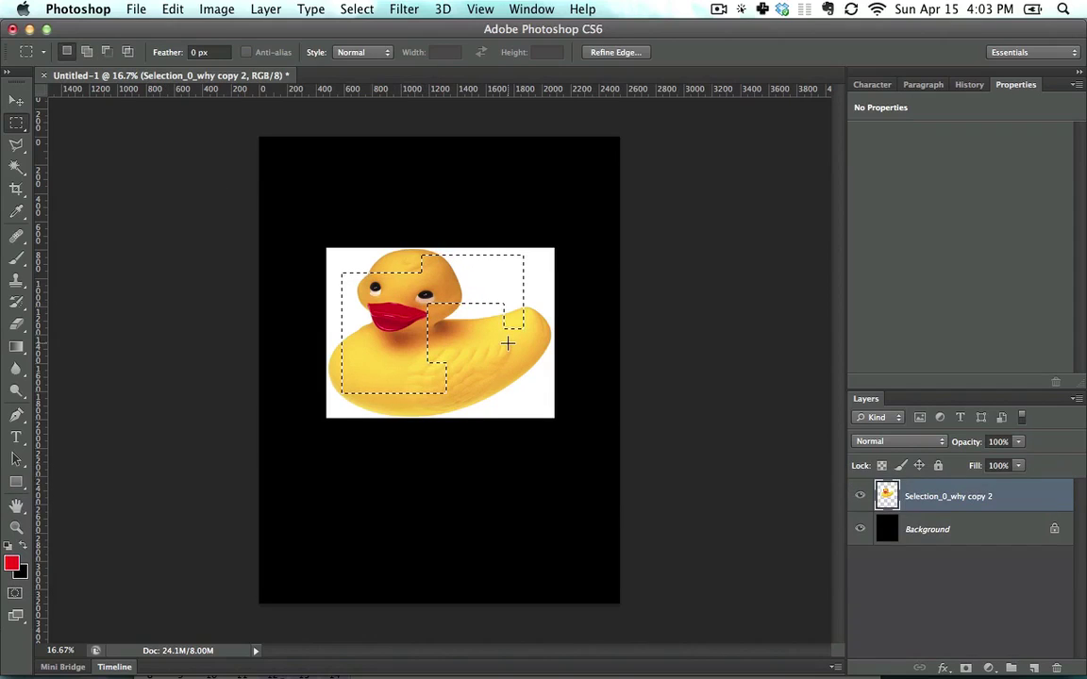
Step: Intersect the selection with a box over the body, leaving an L-shape, then deselect
key("alt")
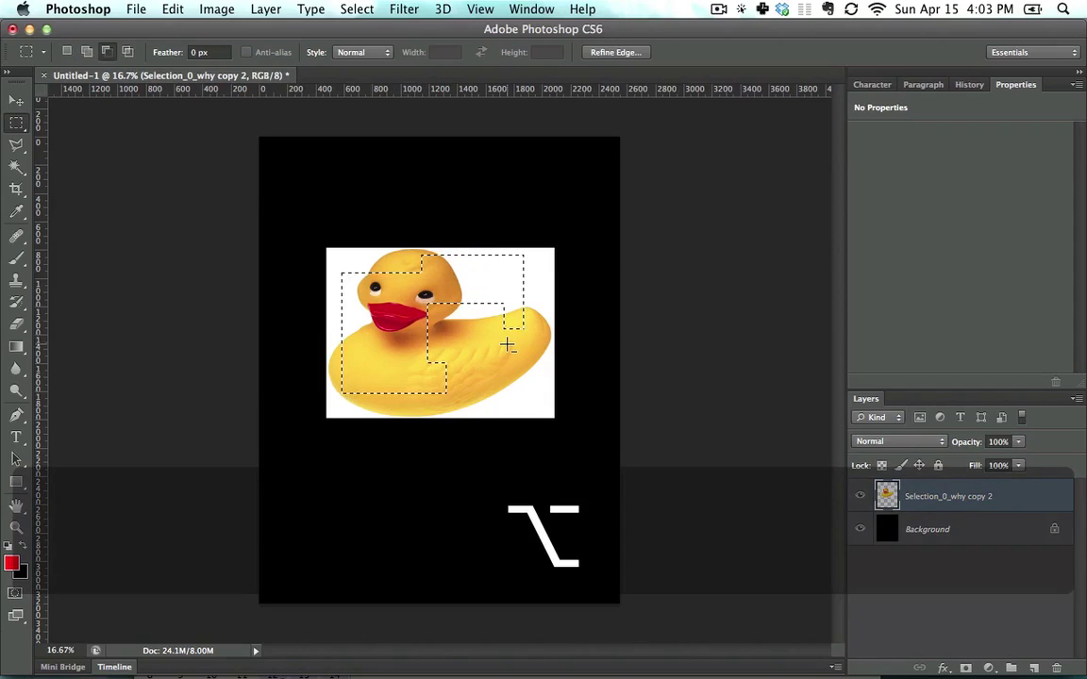
key("shift")
left_click_drag(515, 375, 401, 288)
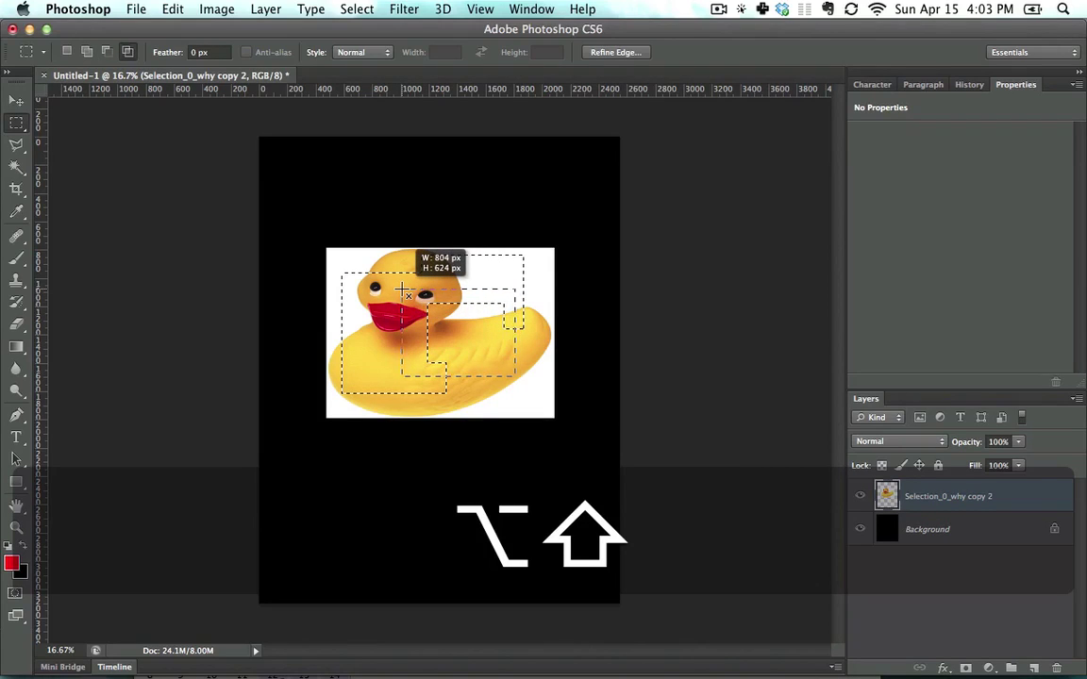
left_click_drag(402, 288, 402, 290)
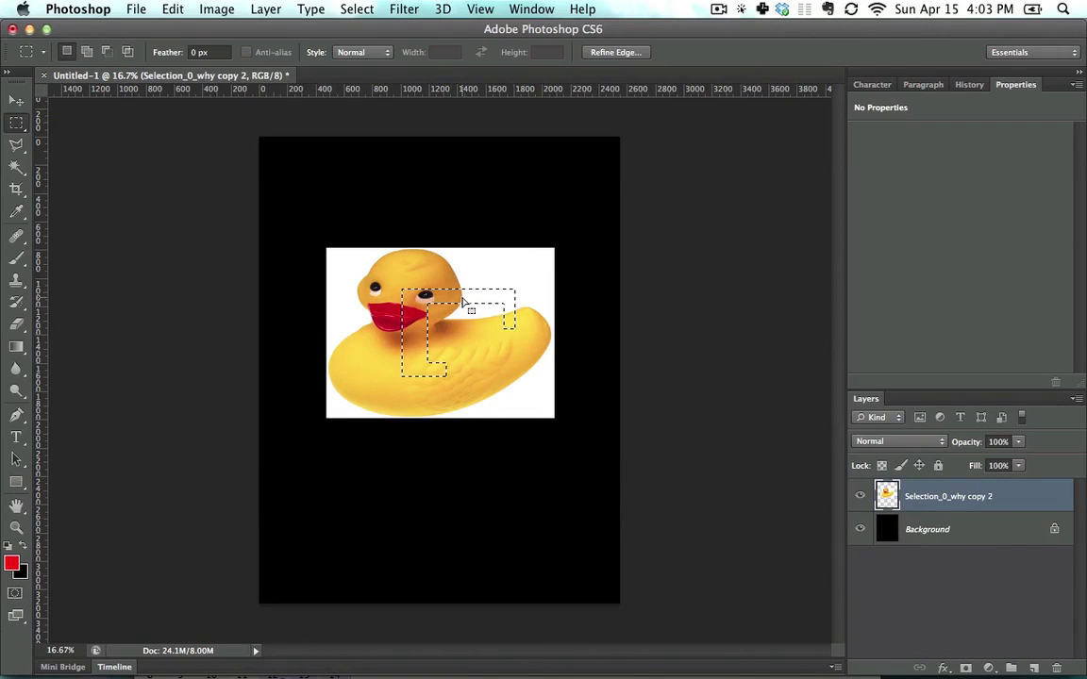
left_click(413, 283)
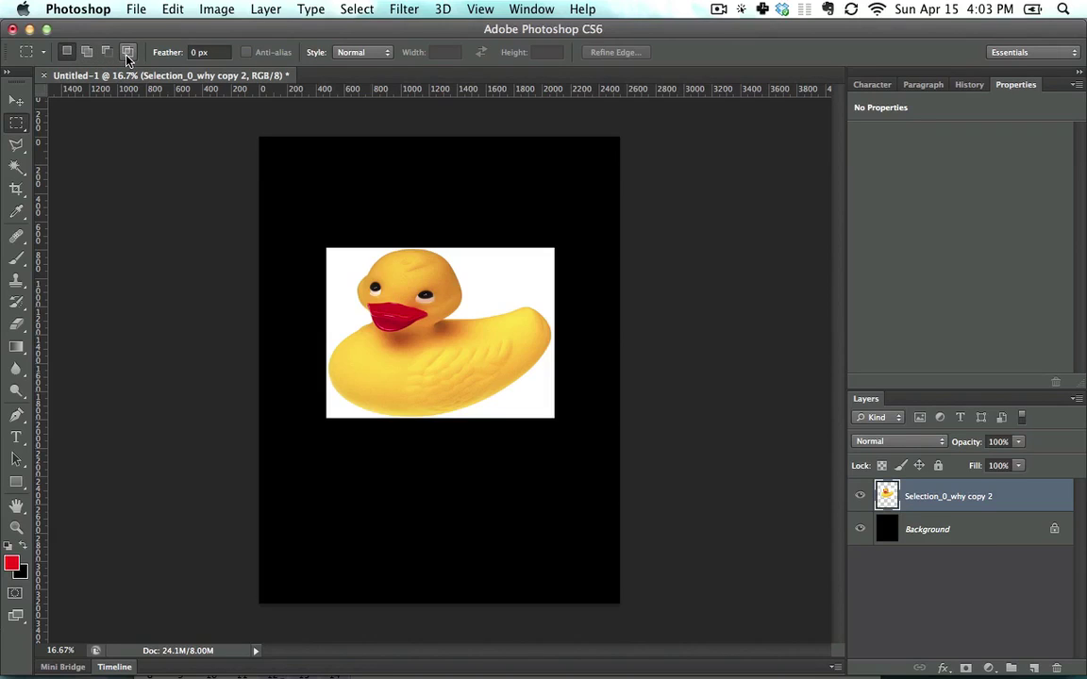
Step: Set the marquee Feather to 5 px
left_click(224, 52)
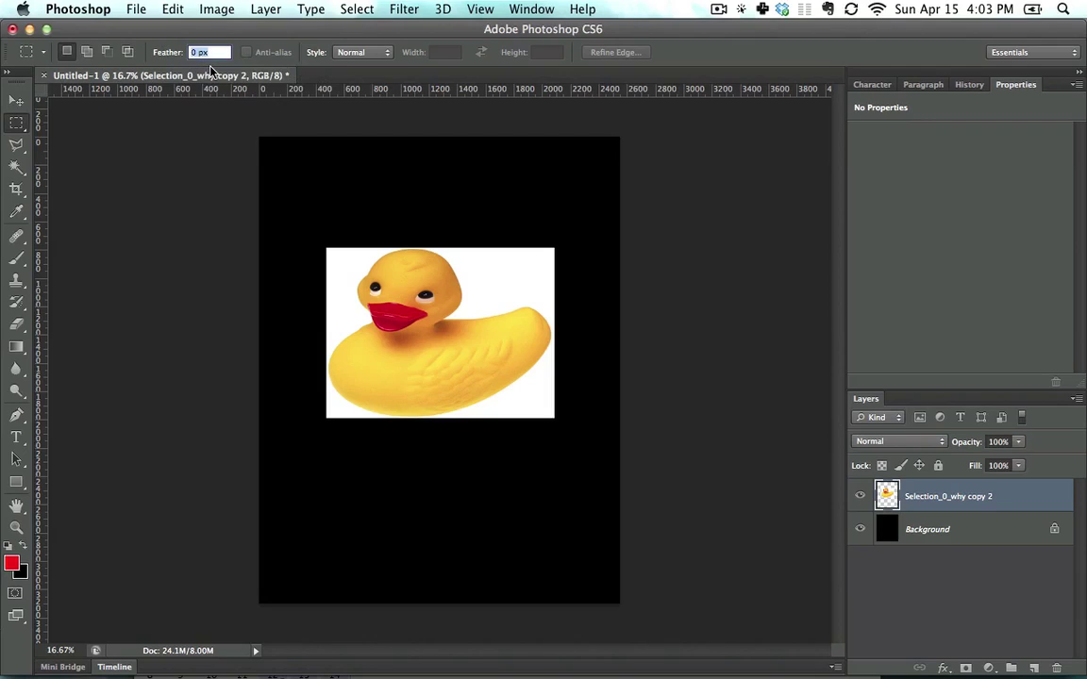
type("5")
key("Return")
type("5")
key("Return")
Step: Move a feathered eye-and-beak patch upward and zoom to 66.7% to inspect its soft edges
left_click_drag(374, 275, 493, 368)
left_click_drag(446, 337, 447, 199)
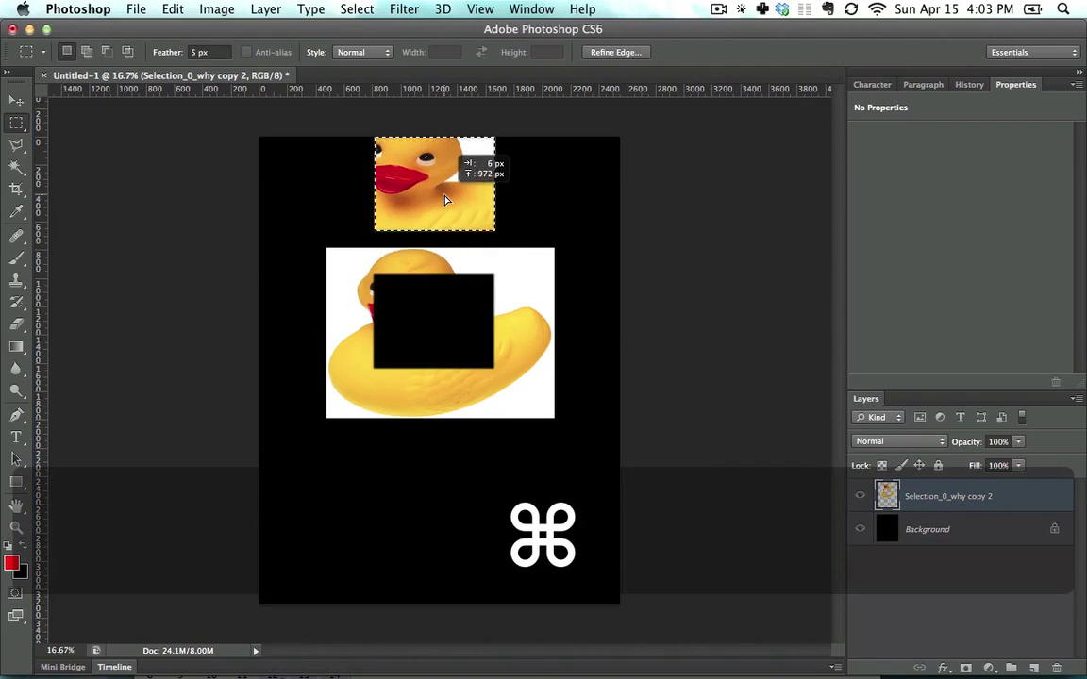
key("super+d")
key("super+equal")
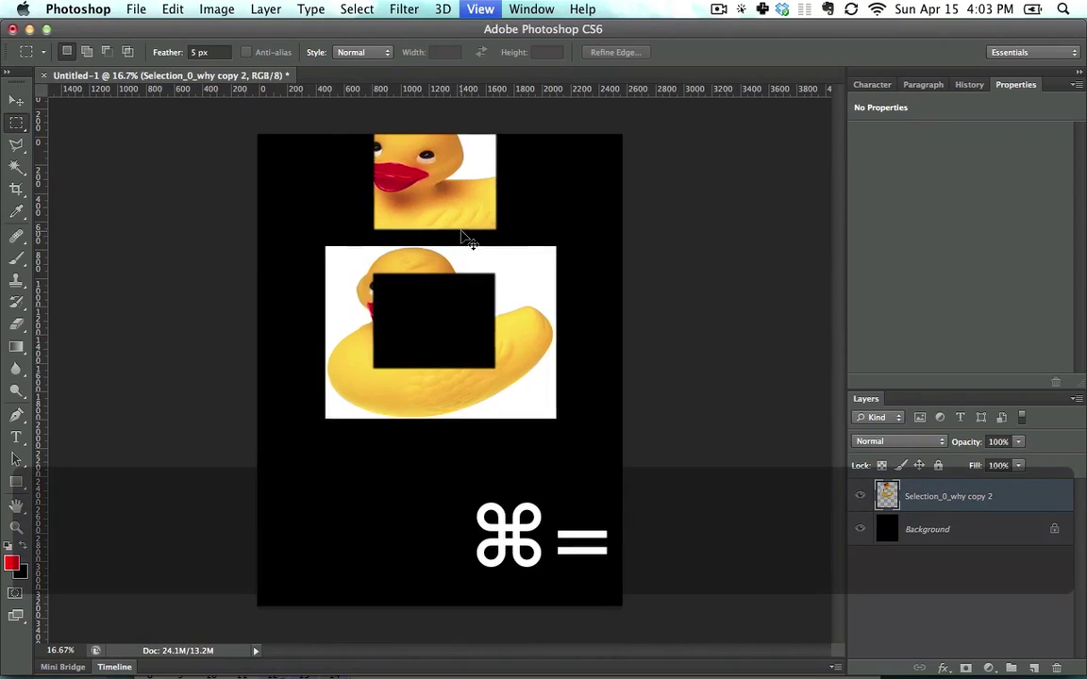
key("super+equal")
key("super+equal")
key("space")
left_click_drag(477, 170, 480, 431)
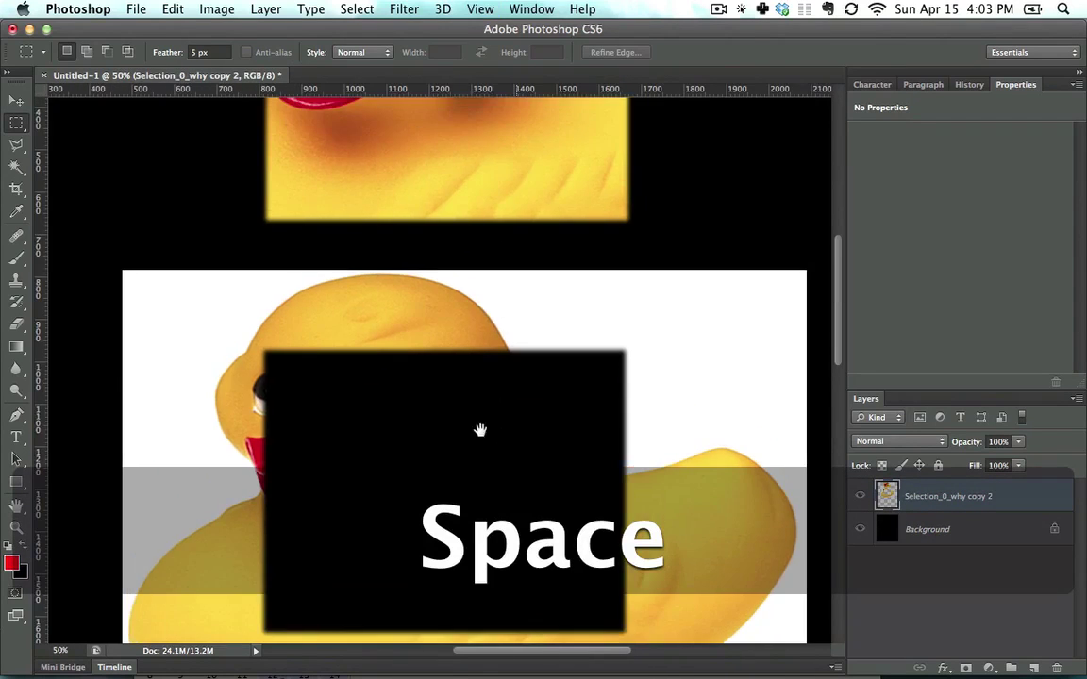
left_click_drag(386, 327, 388, 383)
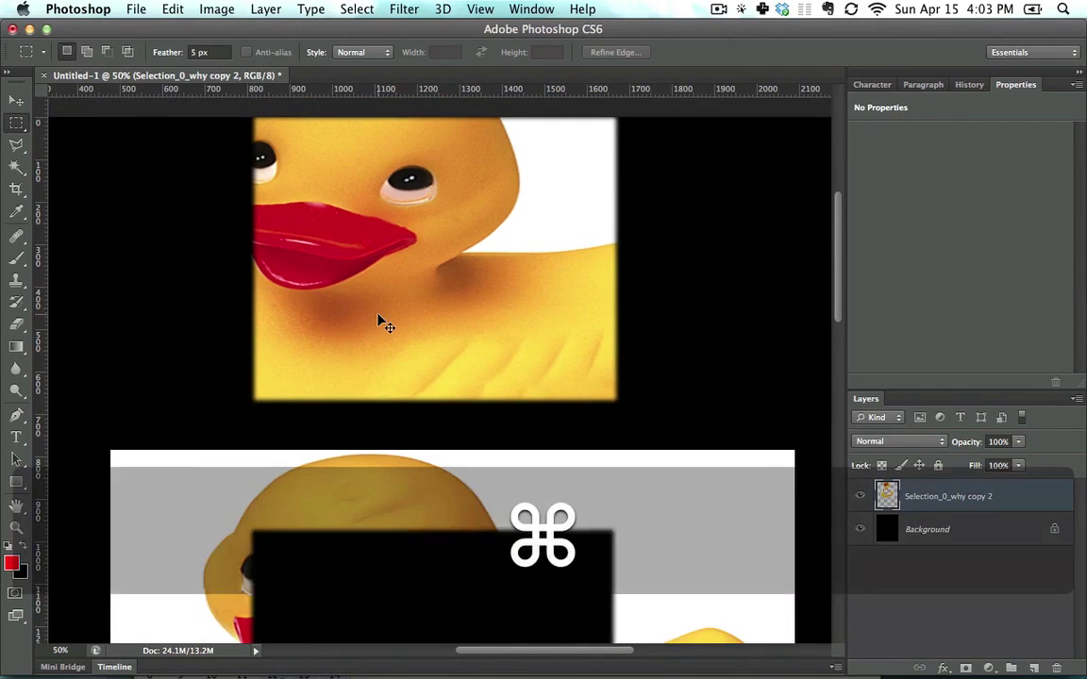
key("super+equal")
key("space")
left_click_drag(377, 318, 383, 286)
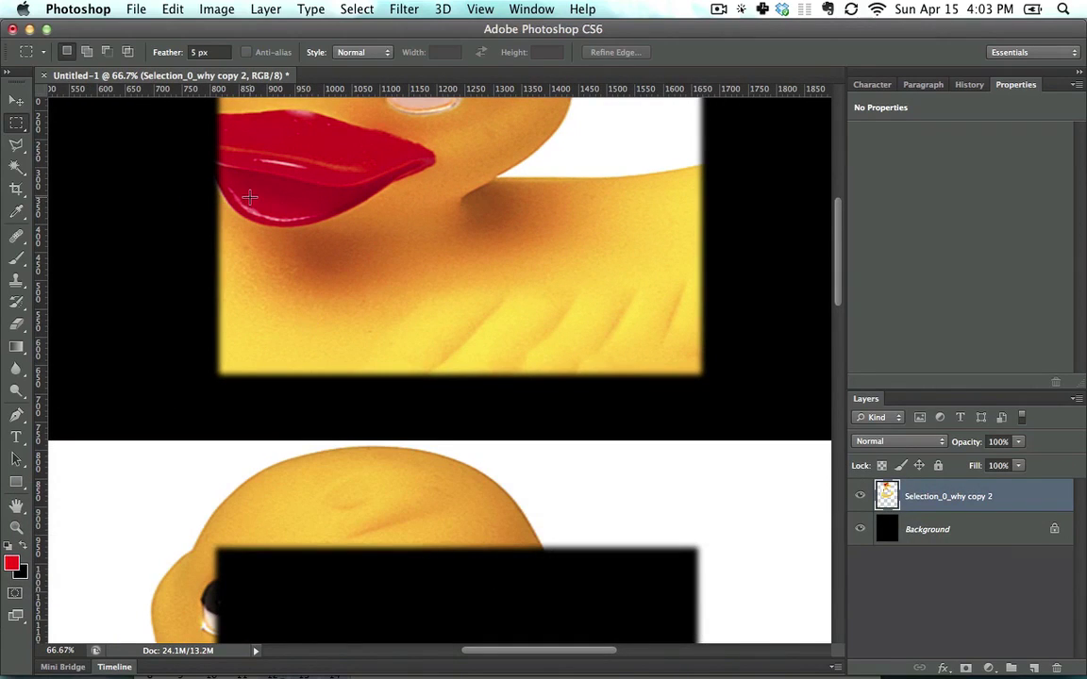
Step: Step back twice to return the patch, then fit the canvas on screen
key("alt+super")
key("alt+super+z")
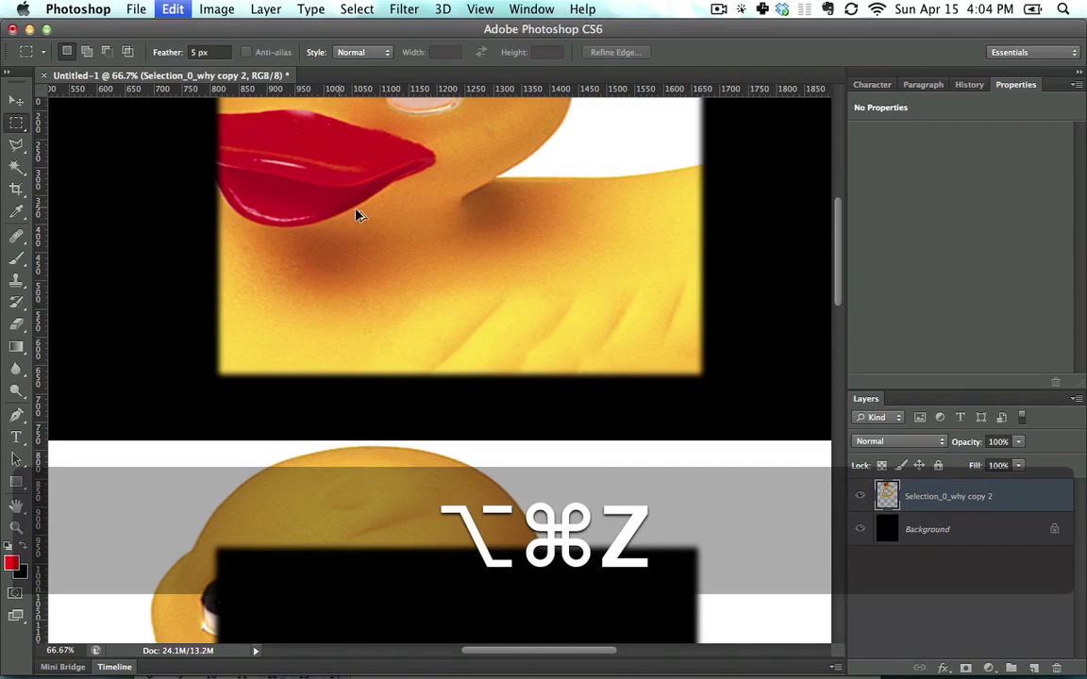
key("alt+super+z")
key("alt+super+z")
key("super+0")
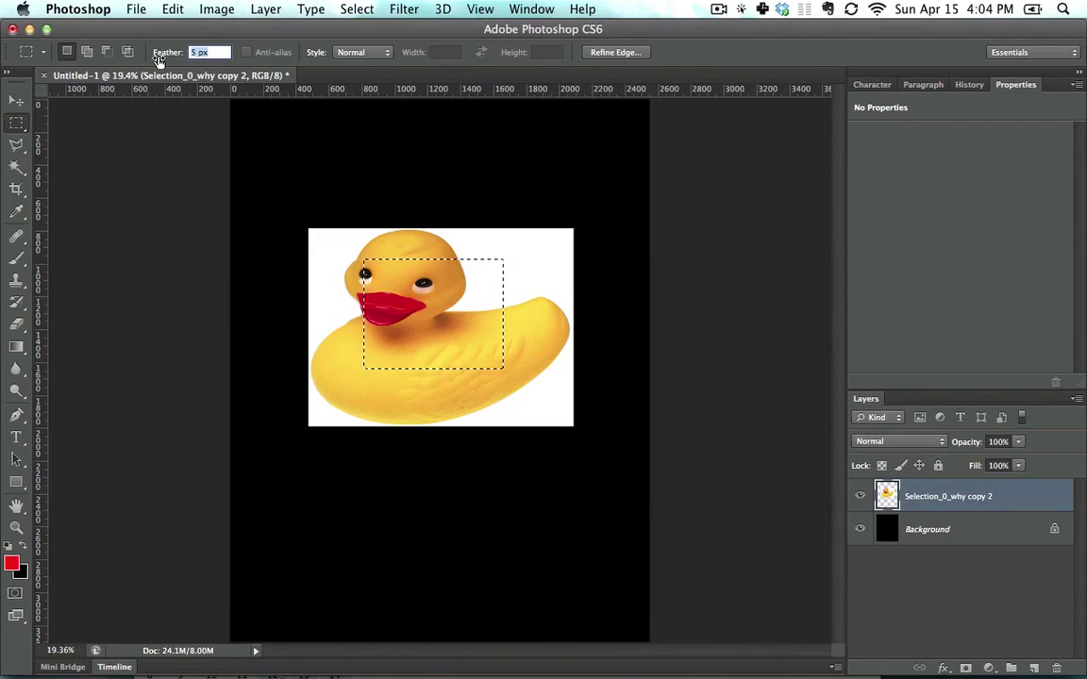
Step: Reset Feather to 0 px, briefly try the Lasso tool, and clear the selection
type("0")
key("Return")
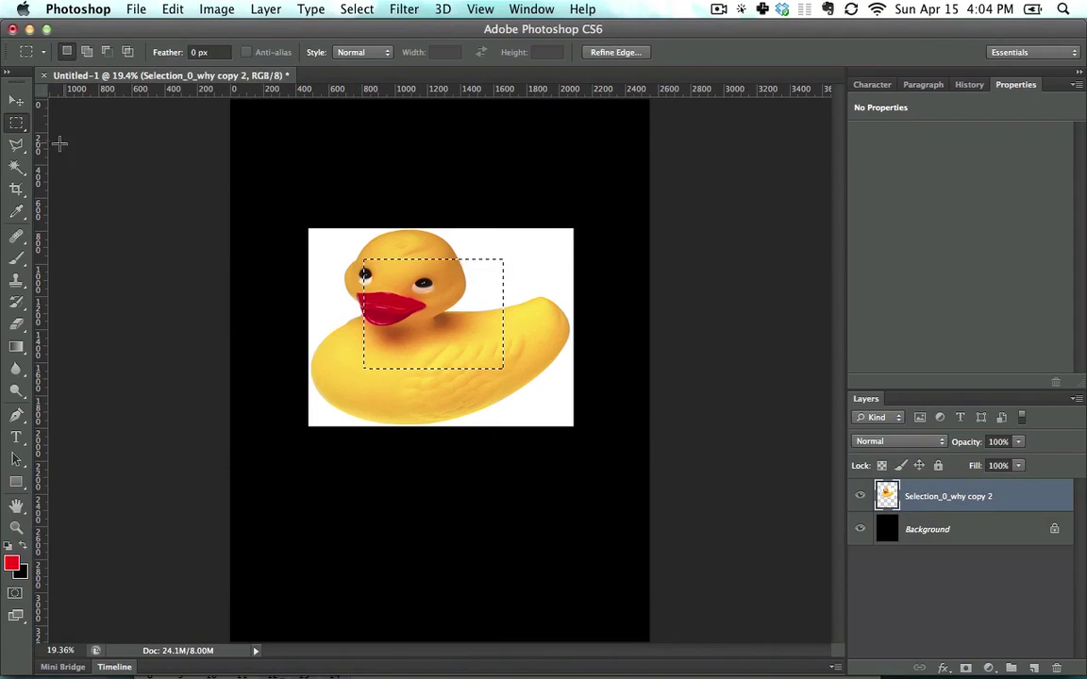
left_click(16, 147)
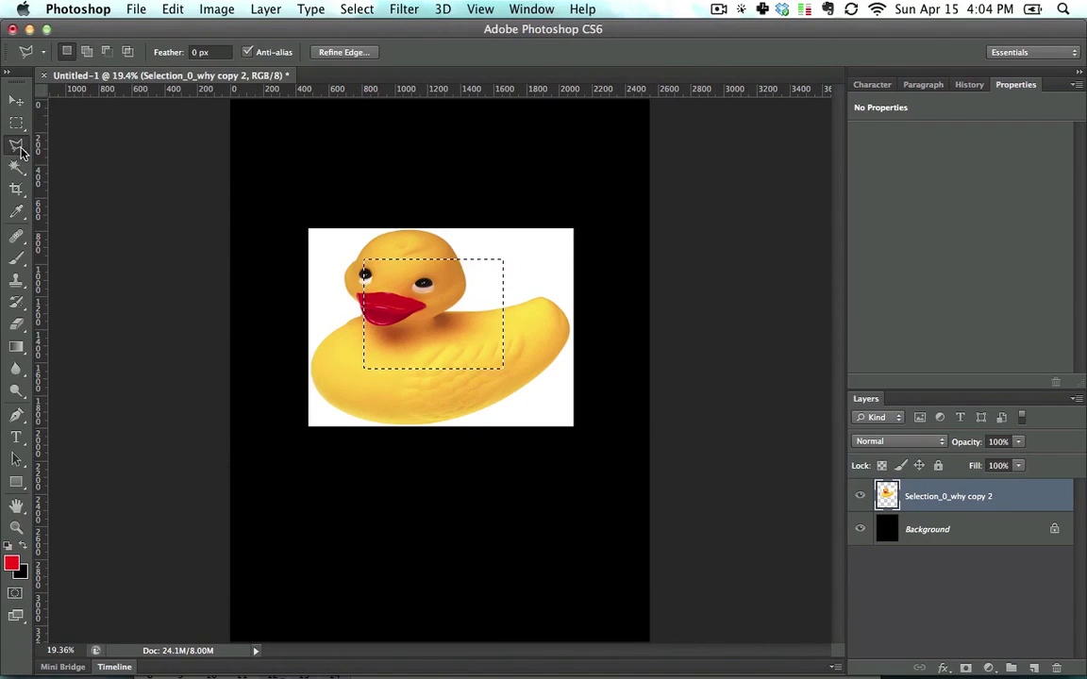
left_click(16, 123)
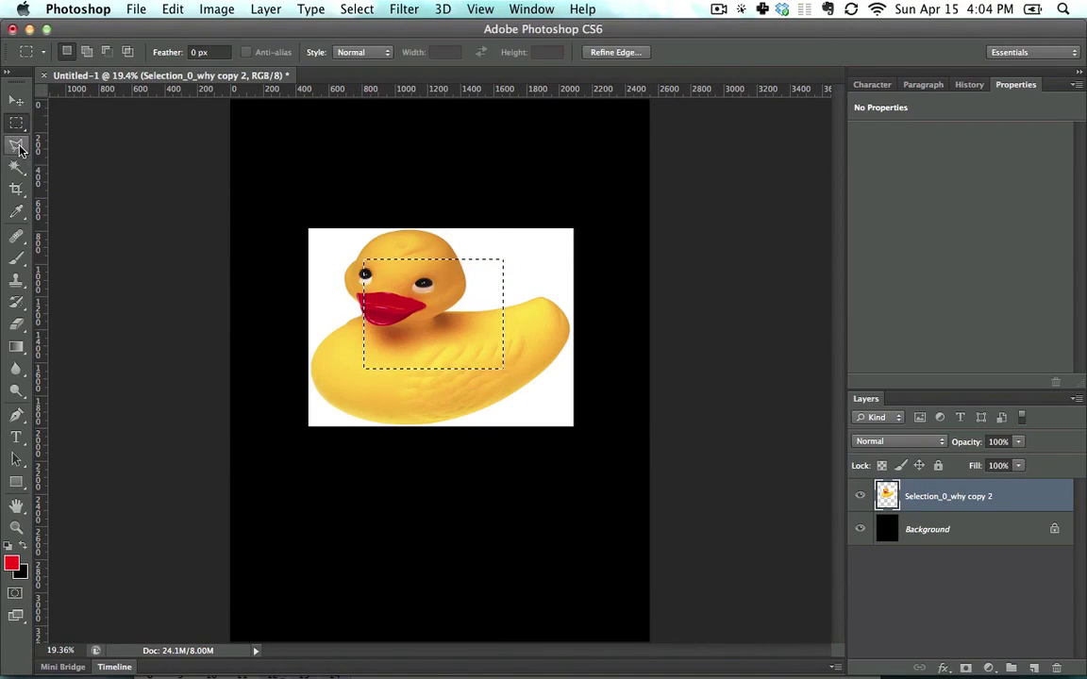
key("super+d")
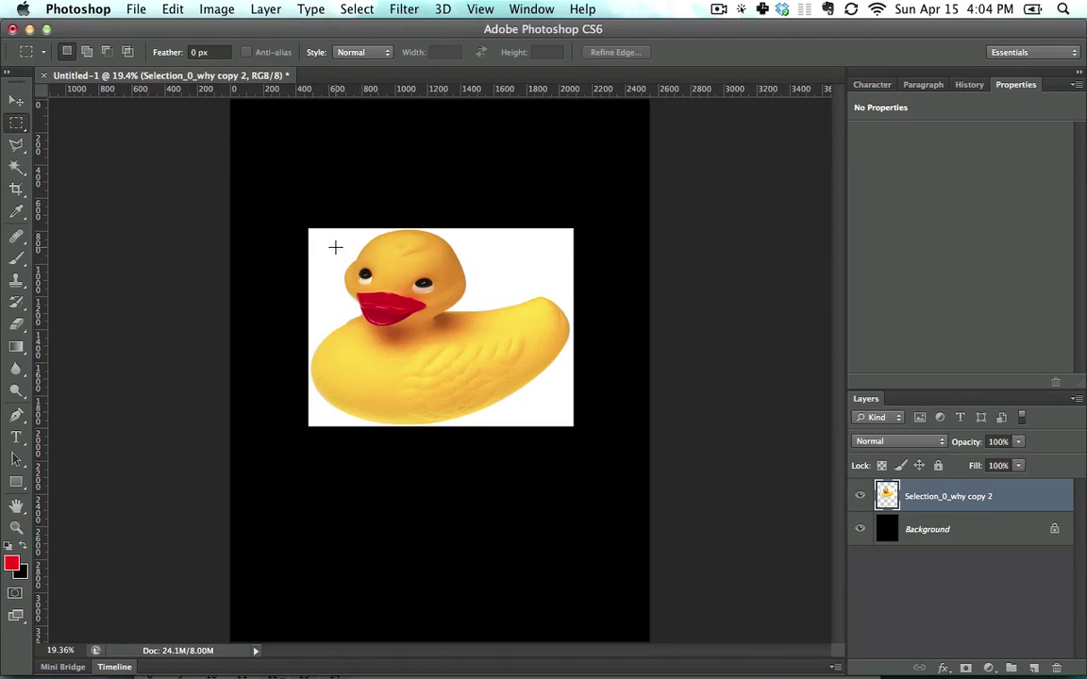
Step: Select the head and cycle Style through Fixed Ratio 1:1 and Fixed Size 64 px back to Normal, then deselect
left_click_drag(420, 304, 514, 363)
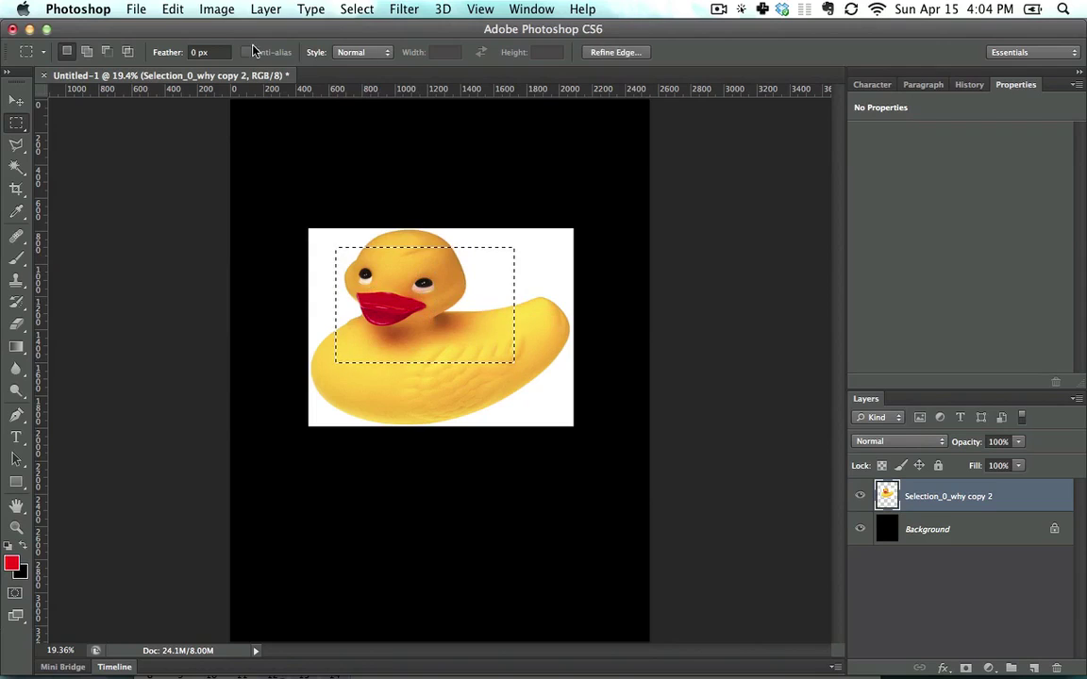
left_click(337, 53)
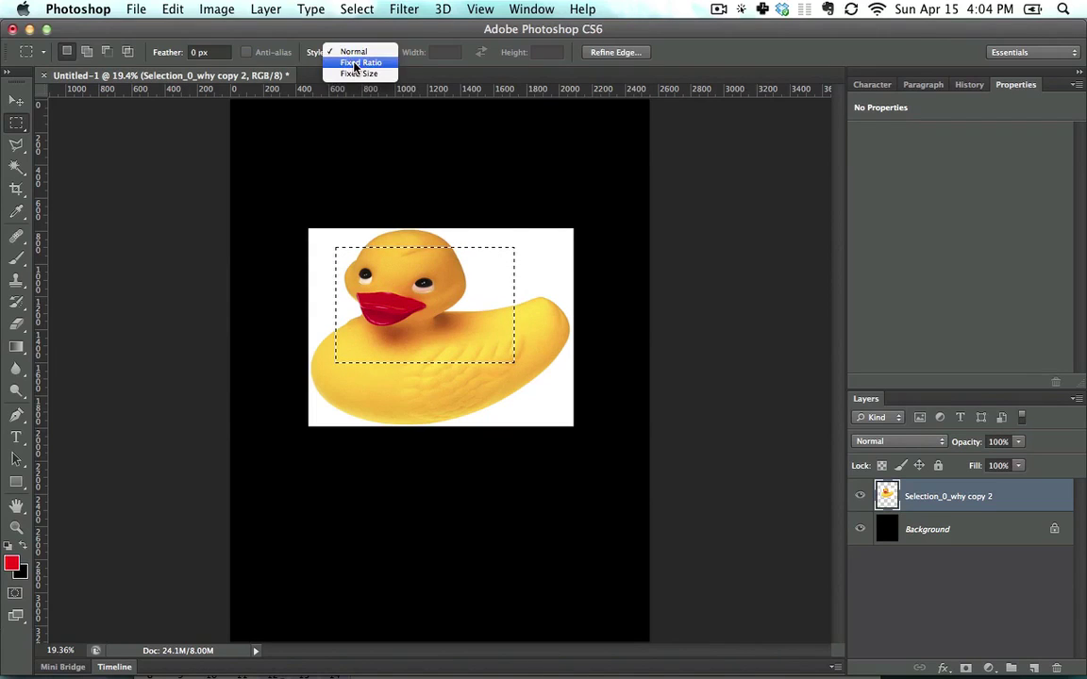
left_click(355, 65)
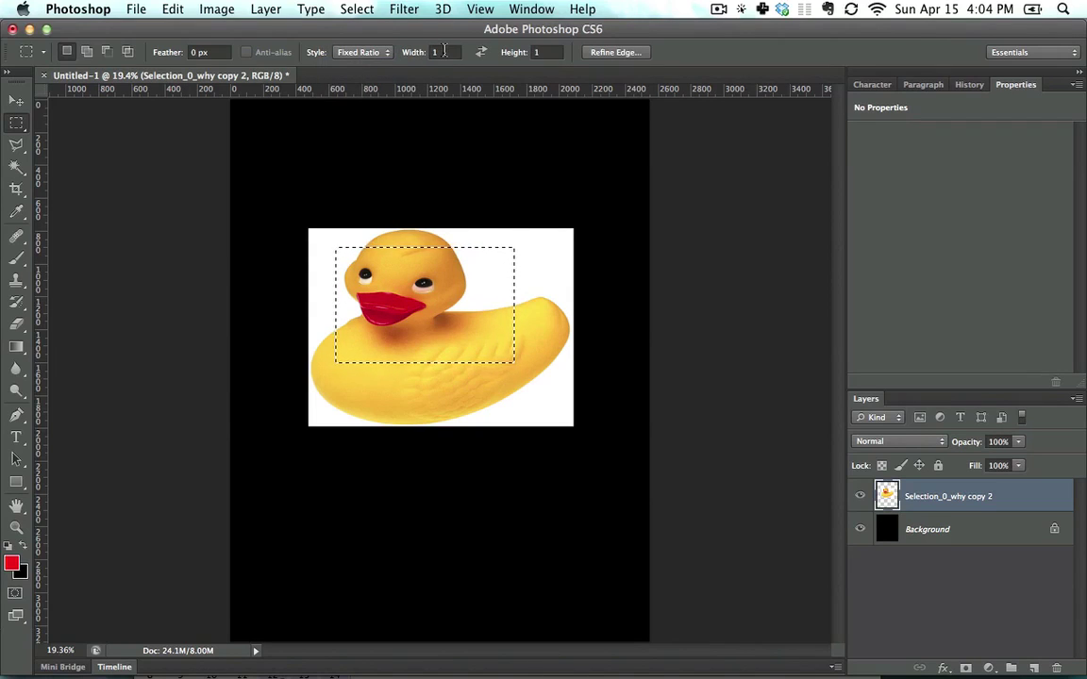
left_click(373, 55)
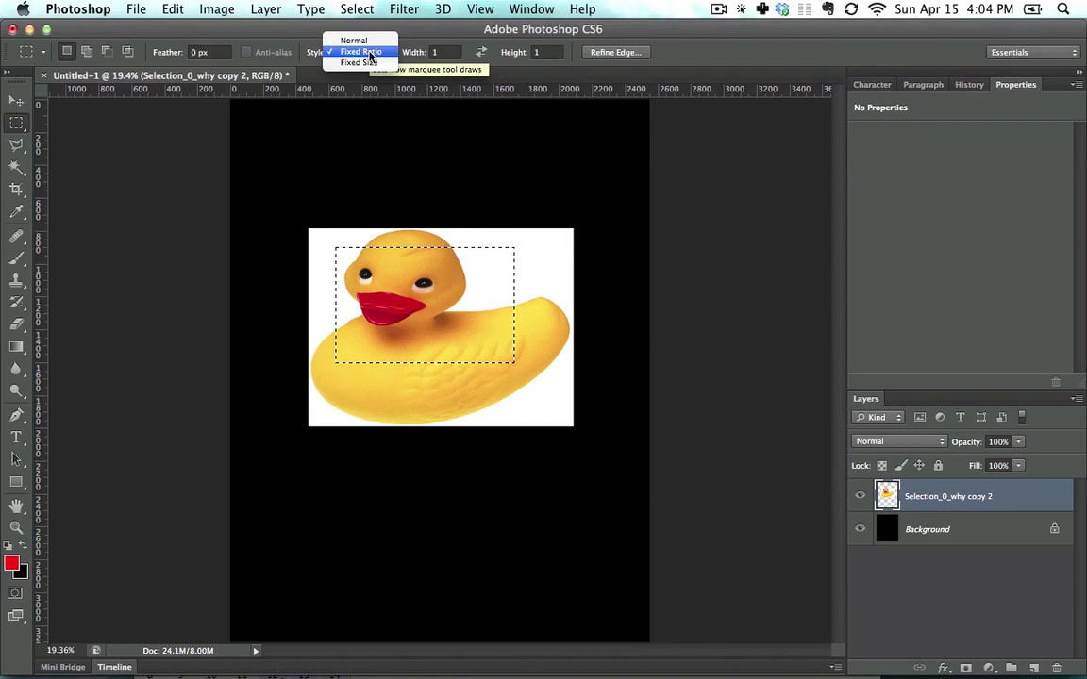
left_click(358, 65)
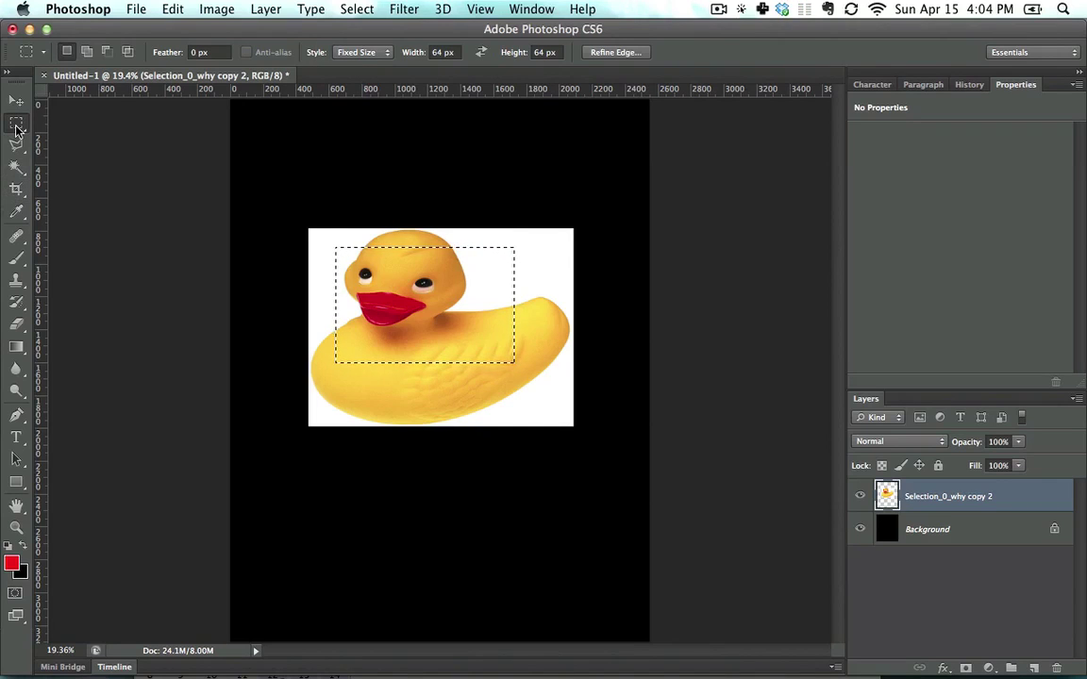
left_click(356, 52)
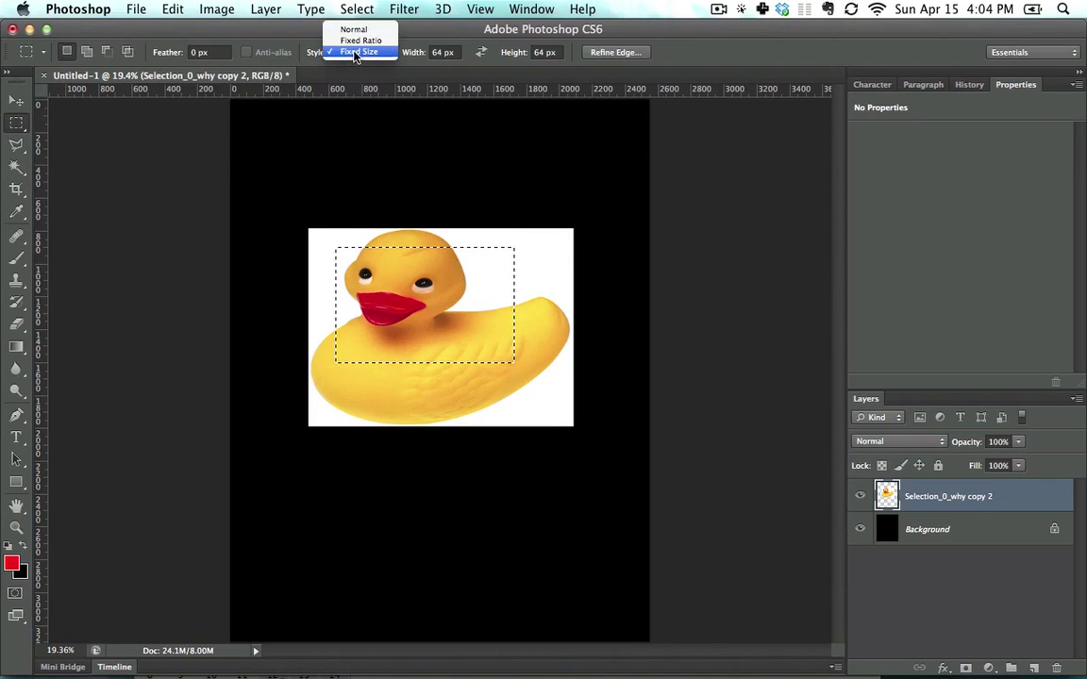
left_click(356, 27)
left_click(445, 336)
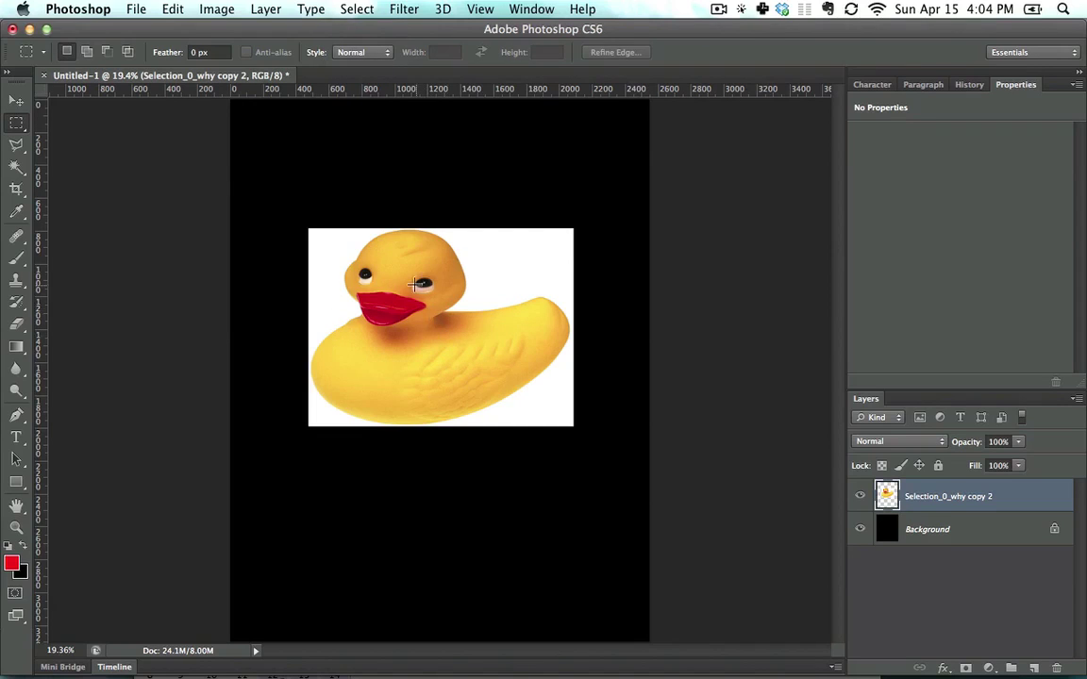
Step: Move the duck's head up and undo, then paste a copy as a layer, move it, and remove it
left_click_drag(357, 254, 490, 351)
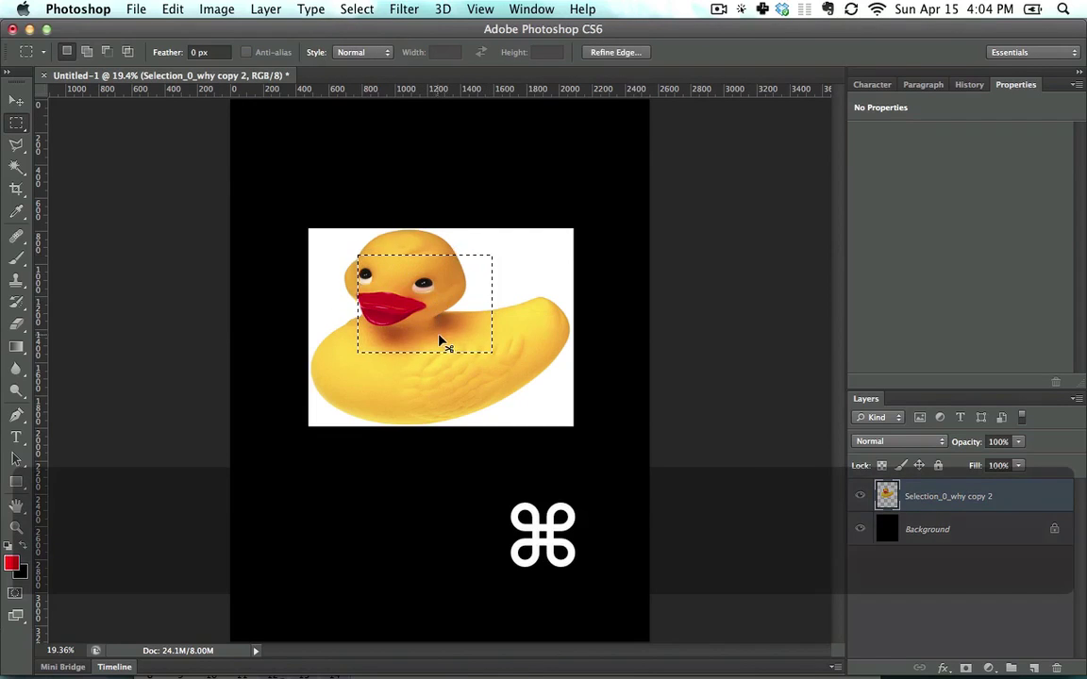
left_click_drag(436, 341, 436, 193)
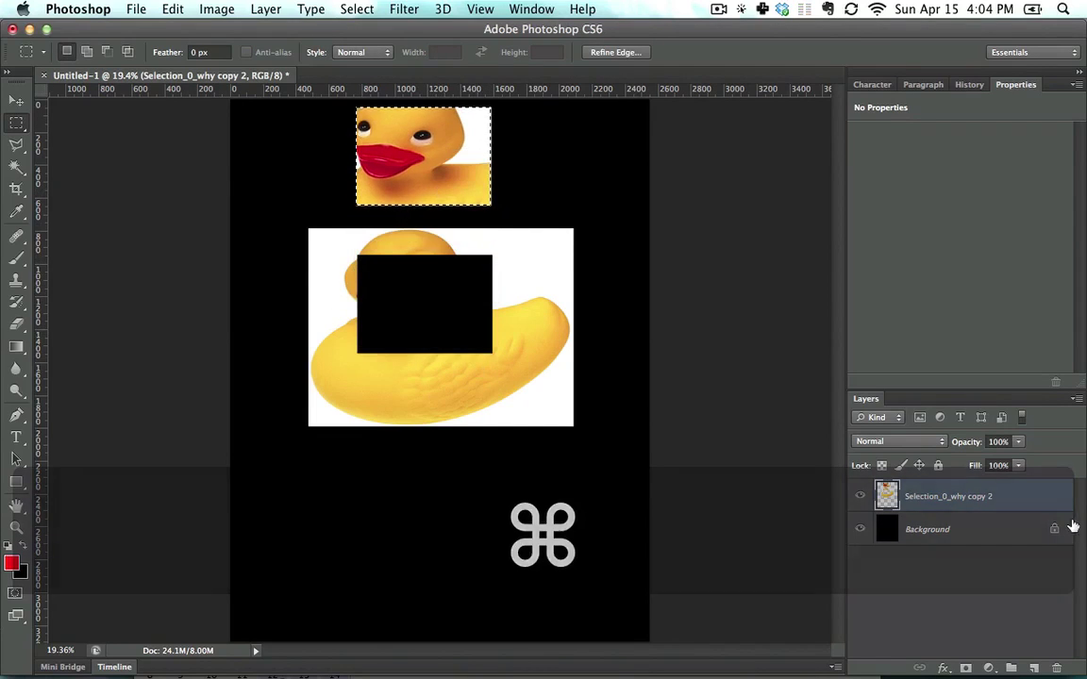
key("super+z")
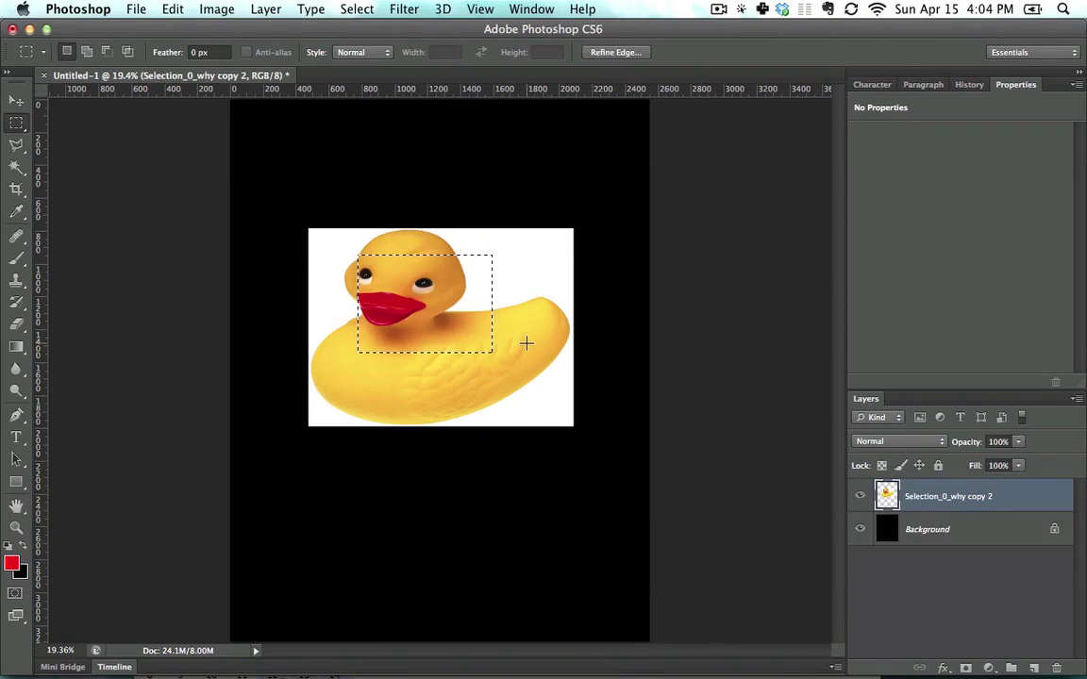
key("super+c")
key("super+v")
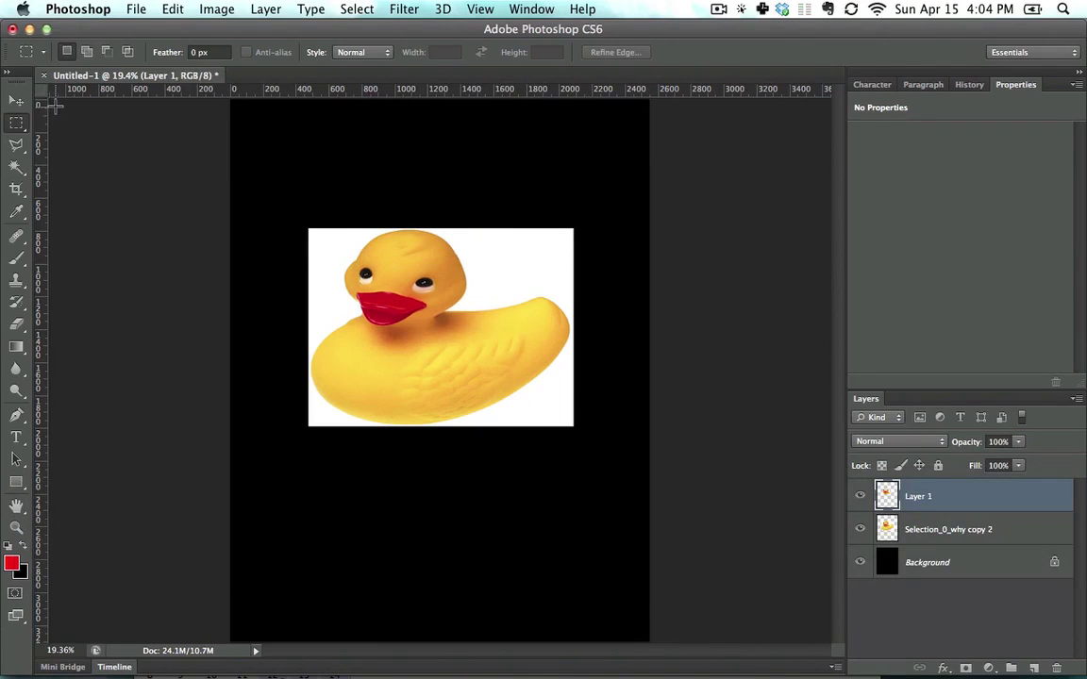
left_click(16, 101)
left_click_drag(440, 319, 485, 184)
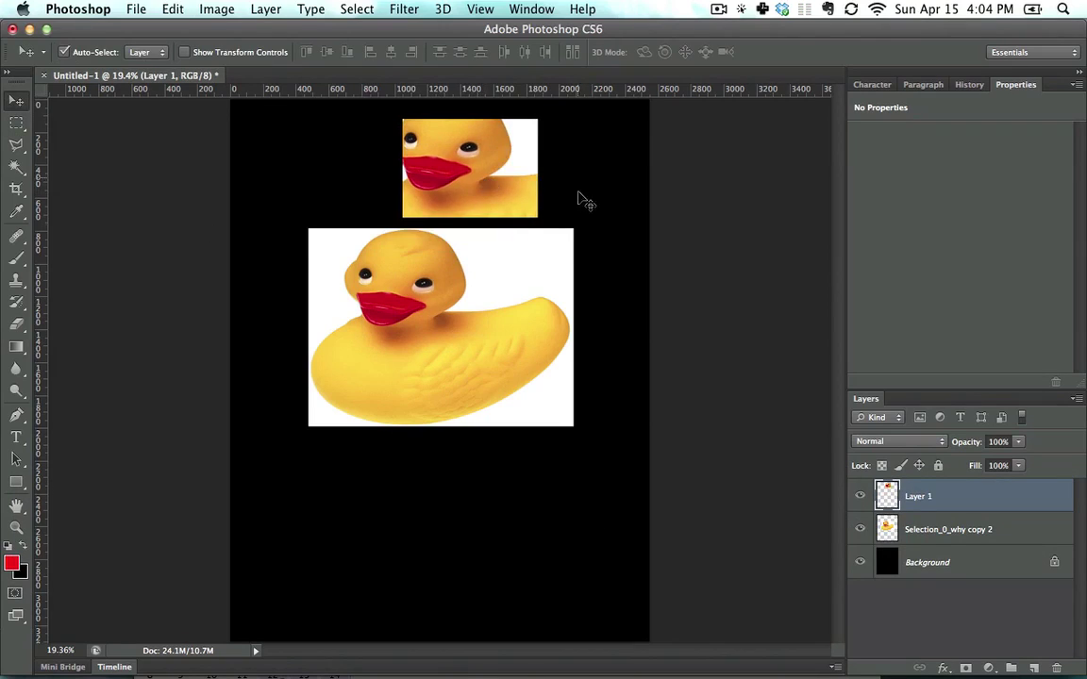
key("super+z")
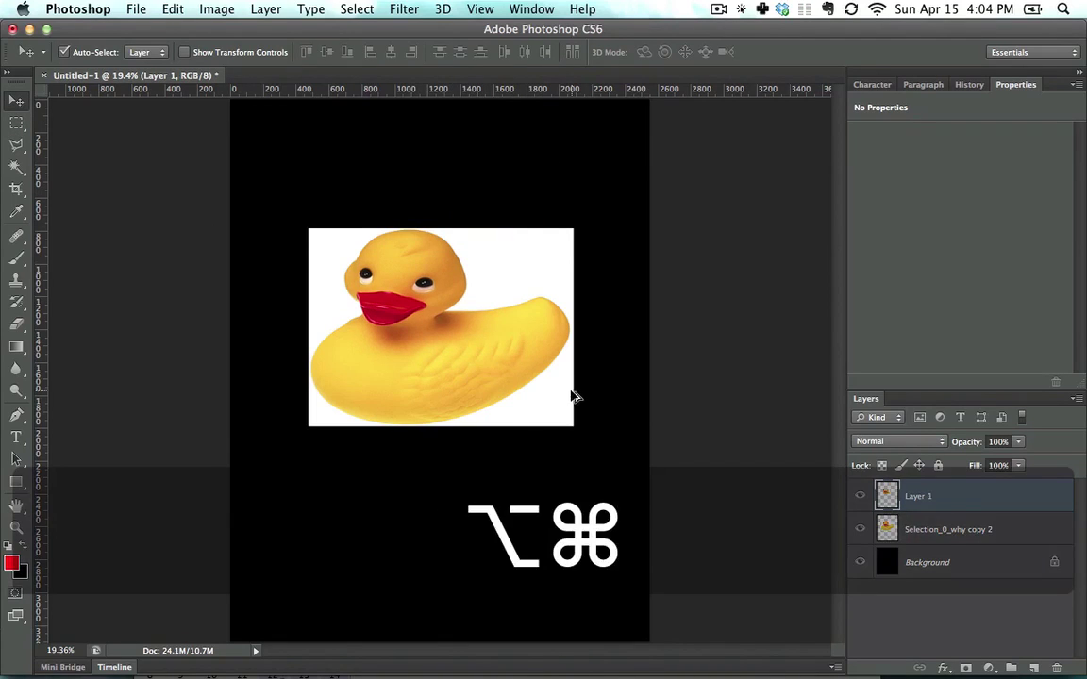
key("alt+super+z")
Step: Copy and paste the duck's head and upper body, move the copy up, then step back to remove it
left_click(16, 123)
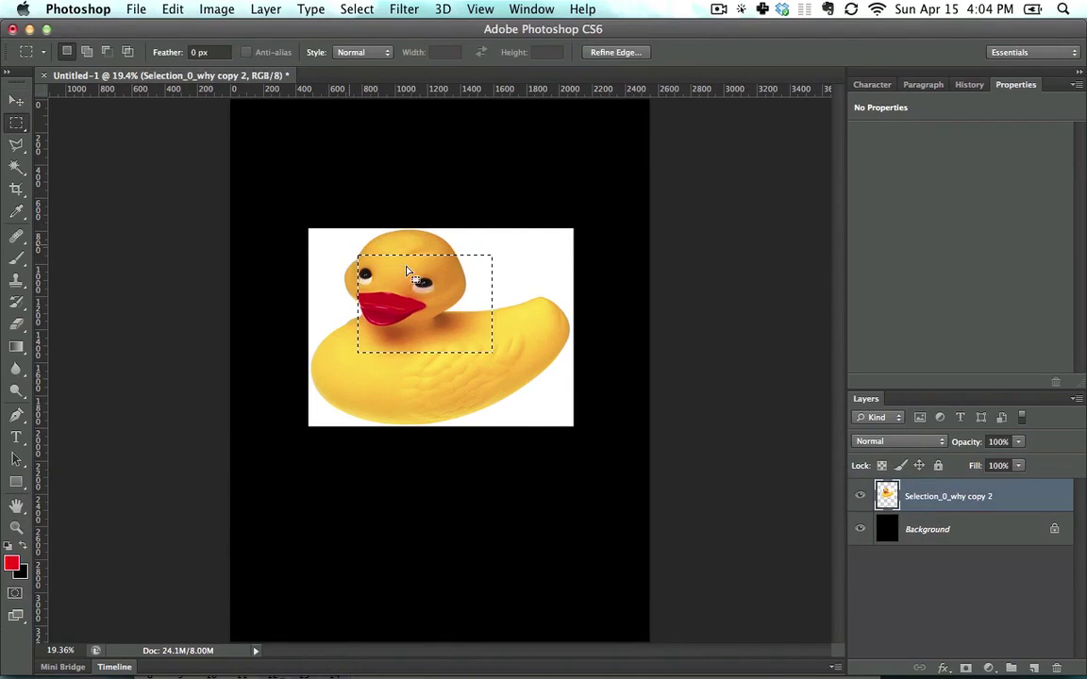
left_click_drag(353, 243, 522, 380)
key("super+c")
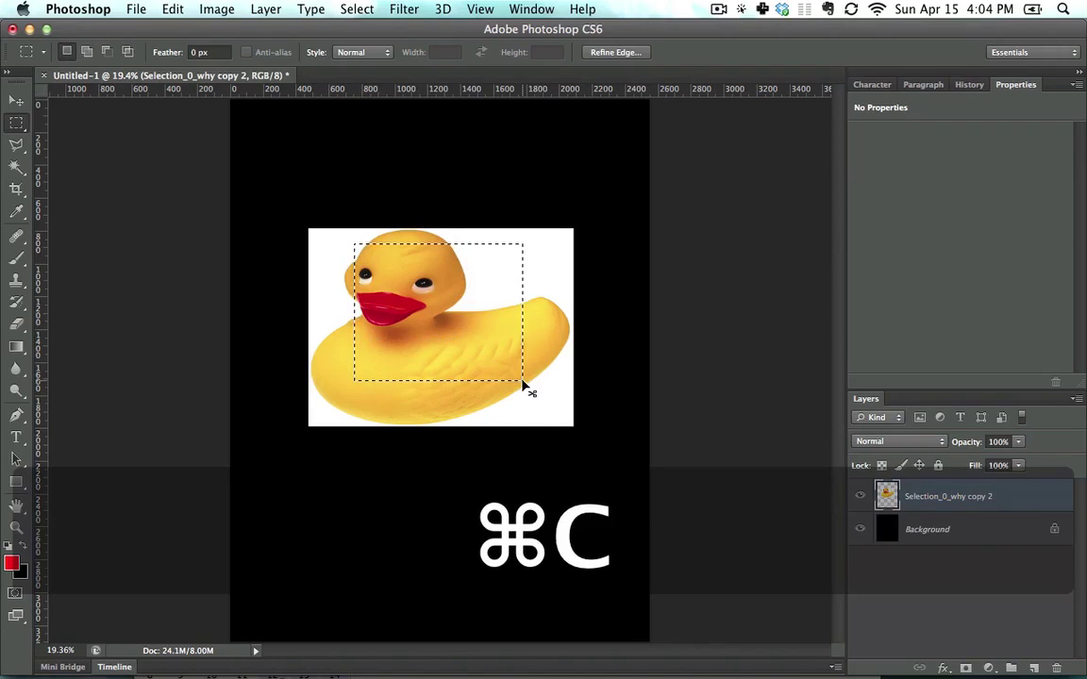
key("super+v")
left_click(17, 100)
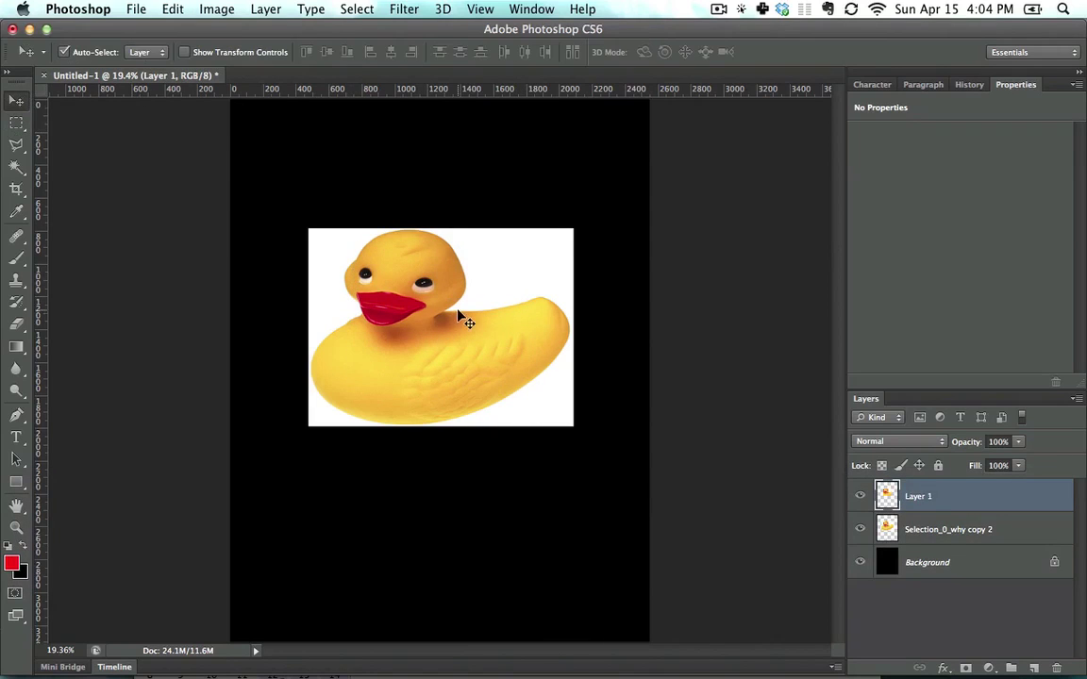
left_click_drag(460, 310, 473, 182)
key("alt+super+z")
key("alt+super+z")
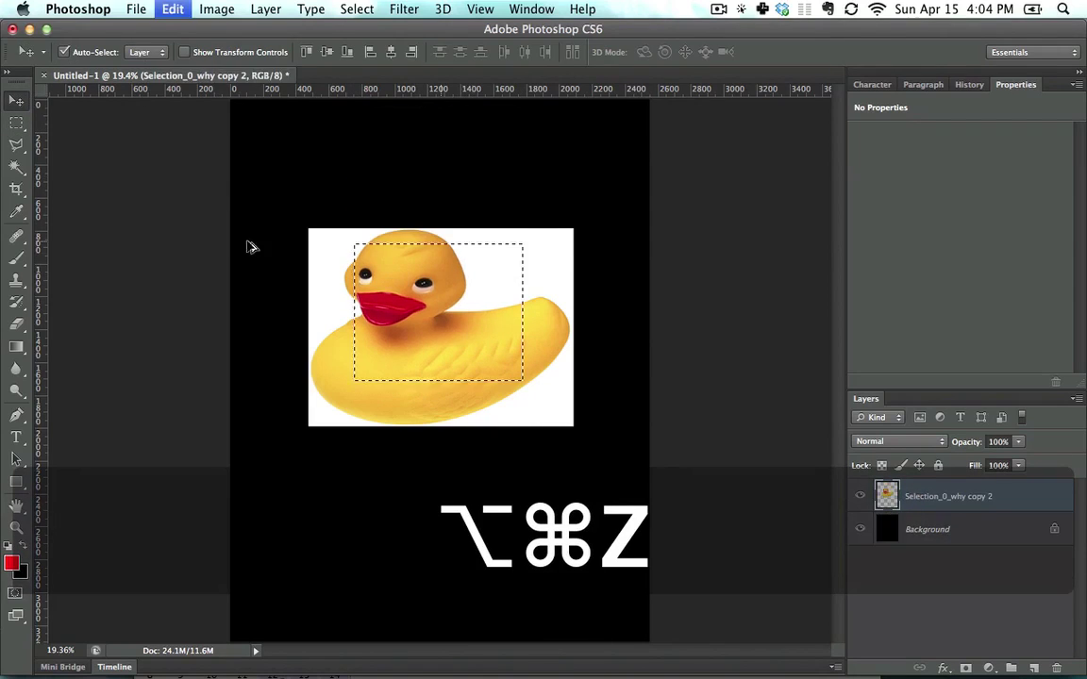
Step: Move the selected pixels down-right and shift the layer, then step back twice and deselect
left_click_drag(466, 323, 537, 542)
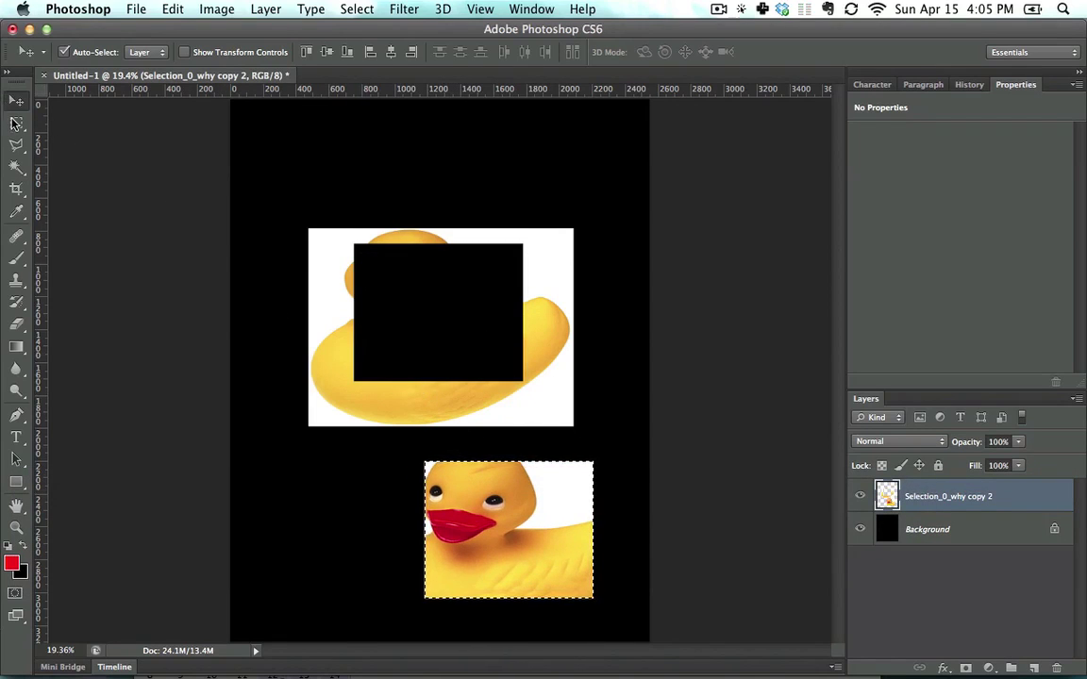
left_click(16, 122)
left_click(393, 345)
left_click(17, 100)
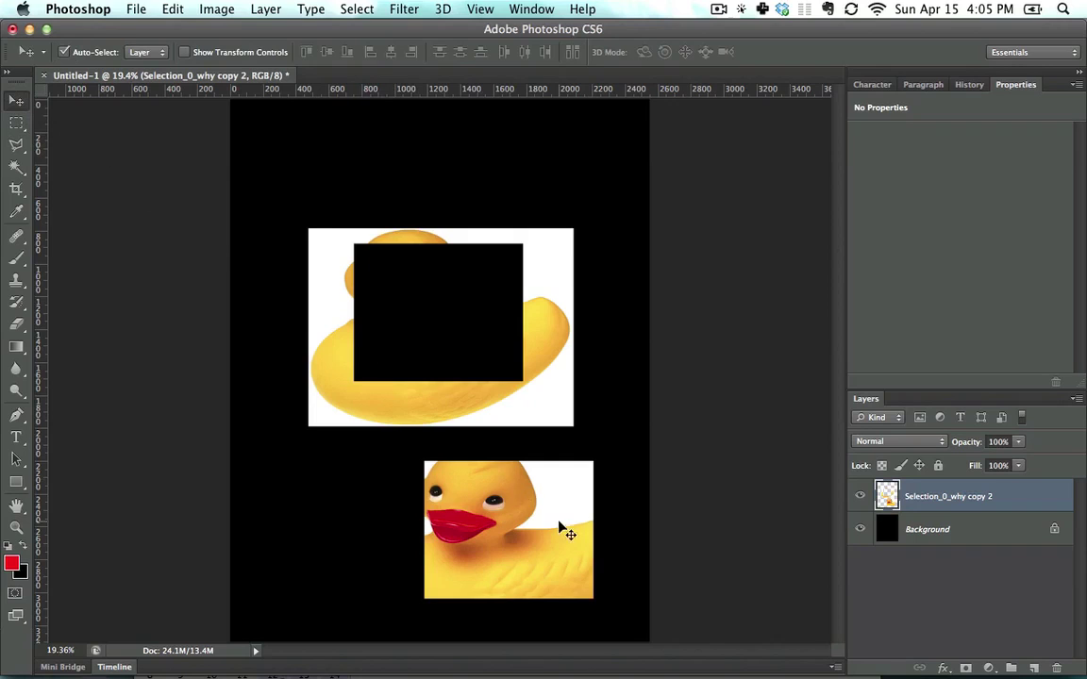
left_click_drag(566, 531, 542, 472)
key("alt+super+z")
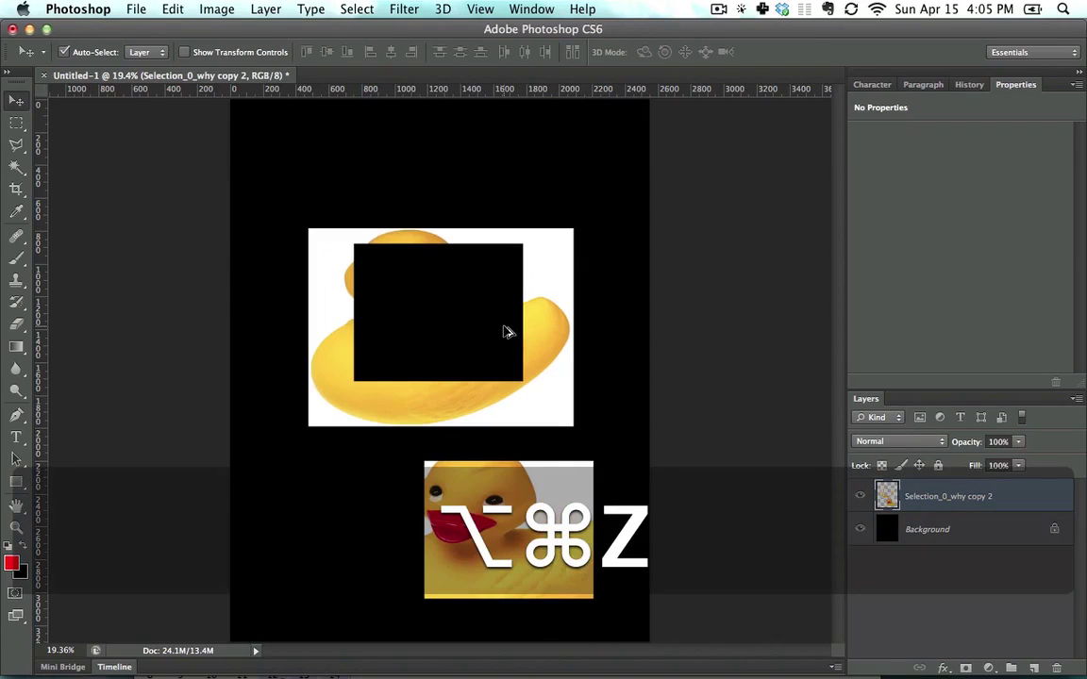
key("alt+super+z")
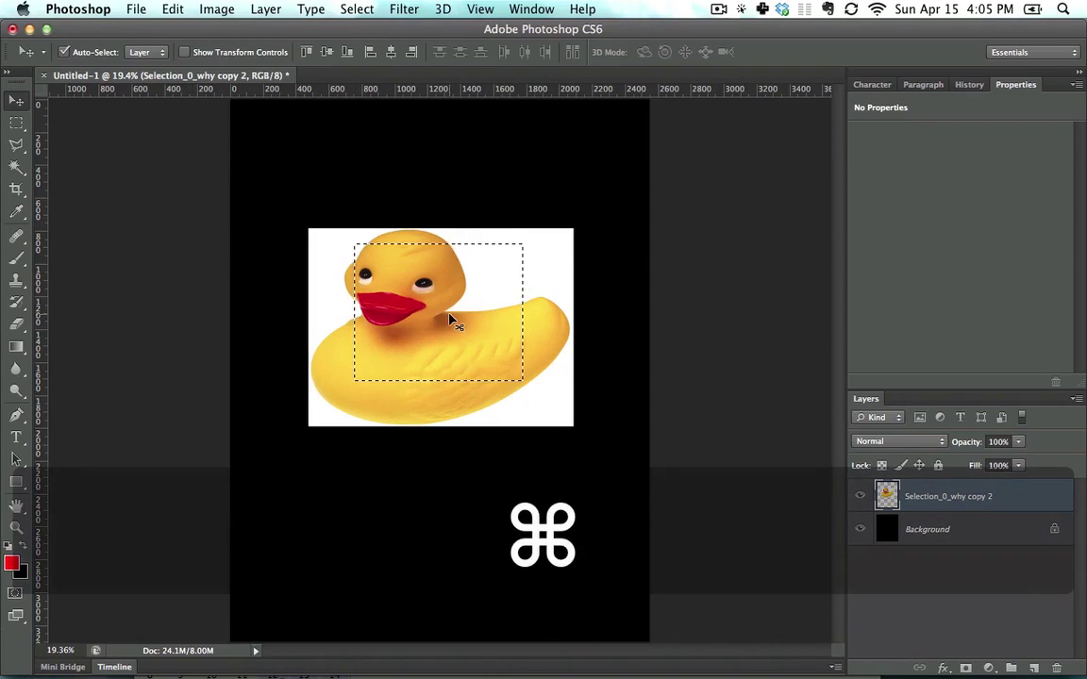
key("super+d")
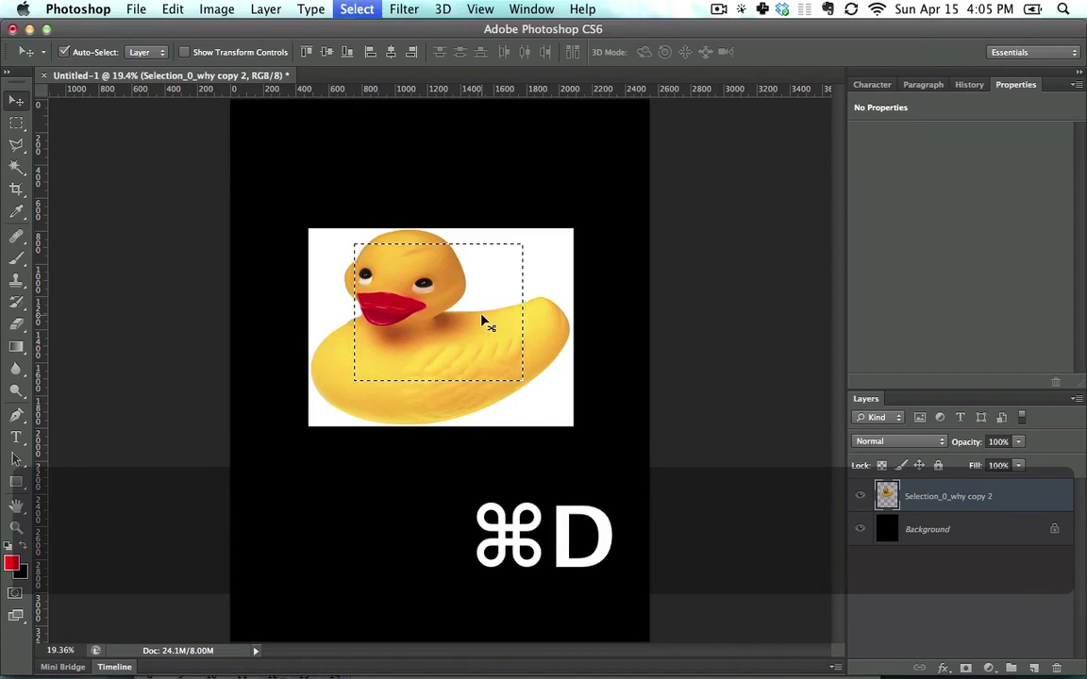
left_click(16, 124)
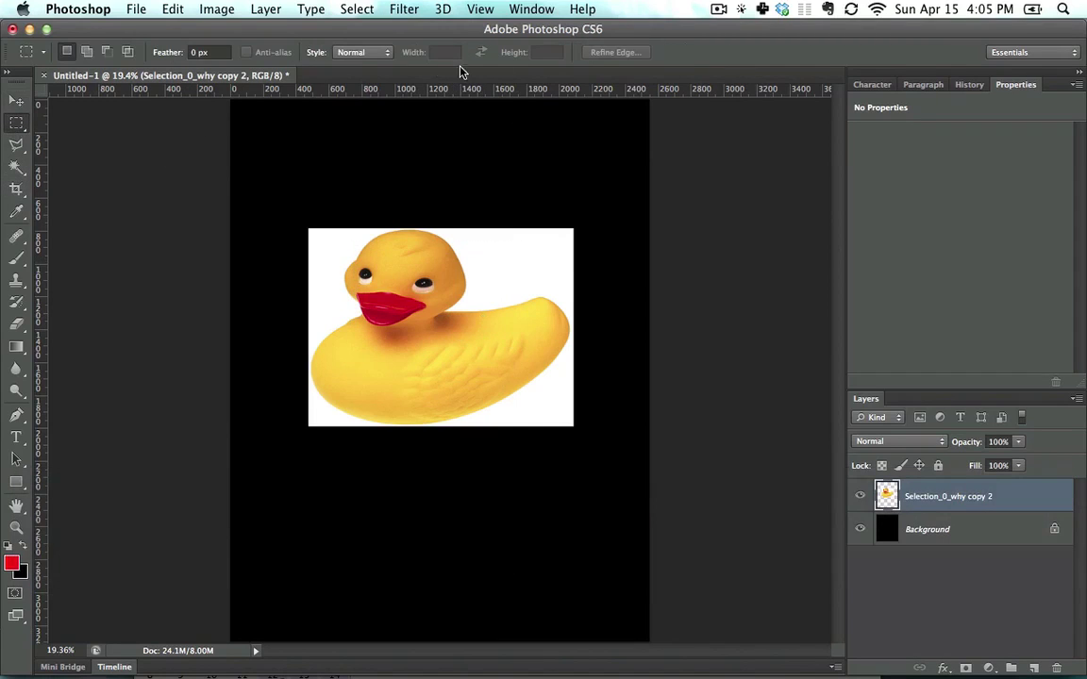
Step: Select the duck's eye and upper back, opening and cancelling Refine Edge and the right-click menu
left_click_drag(375, 273, 540, 382)
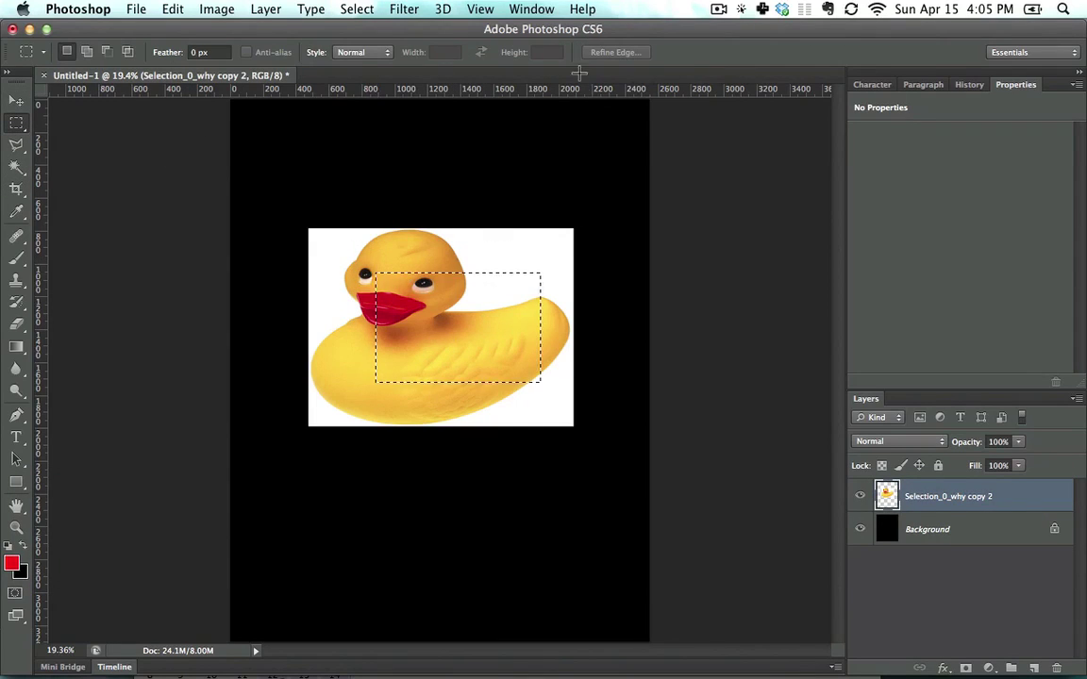
left_click(615, 52)
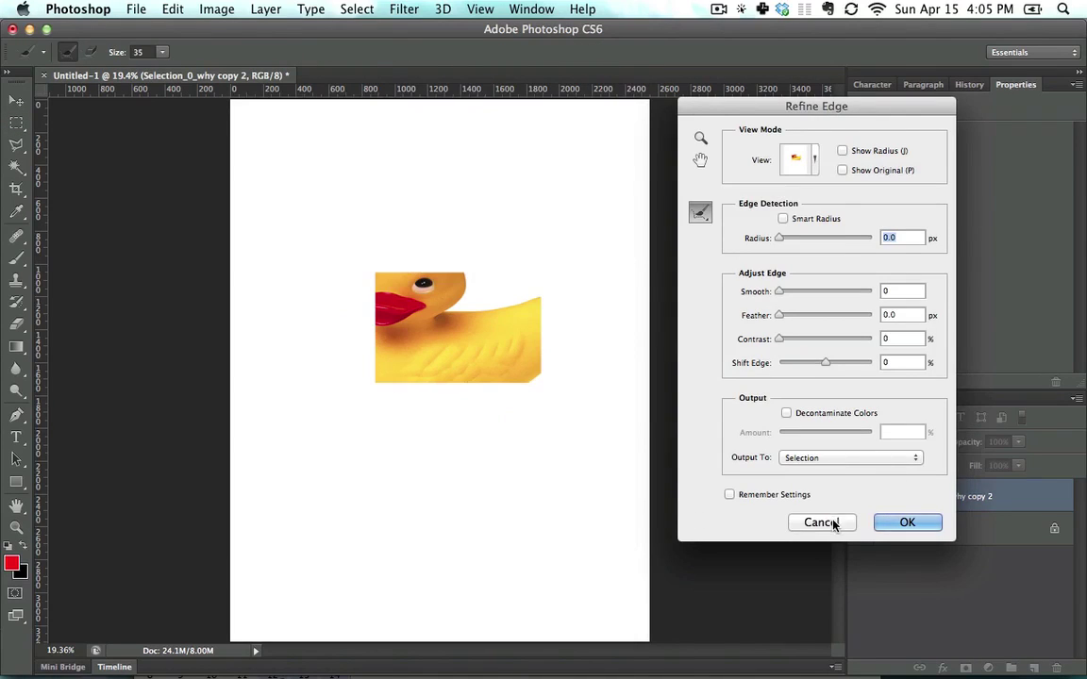
left_click(822, 521)
right_click(478, 301)
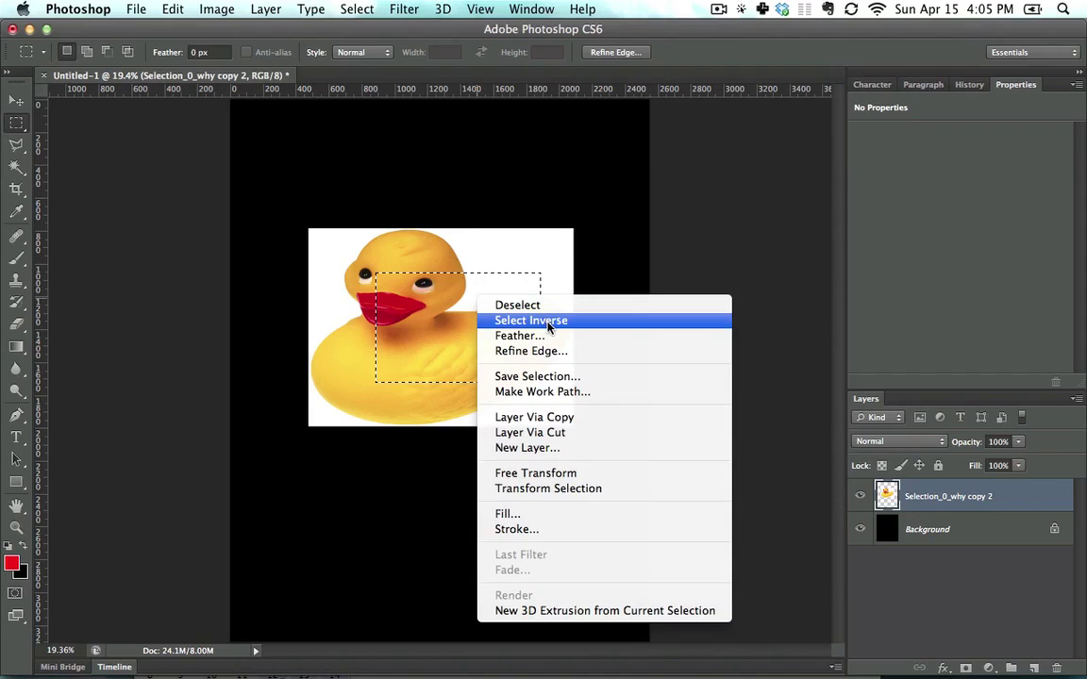
left_click(484, 280)
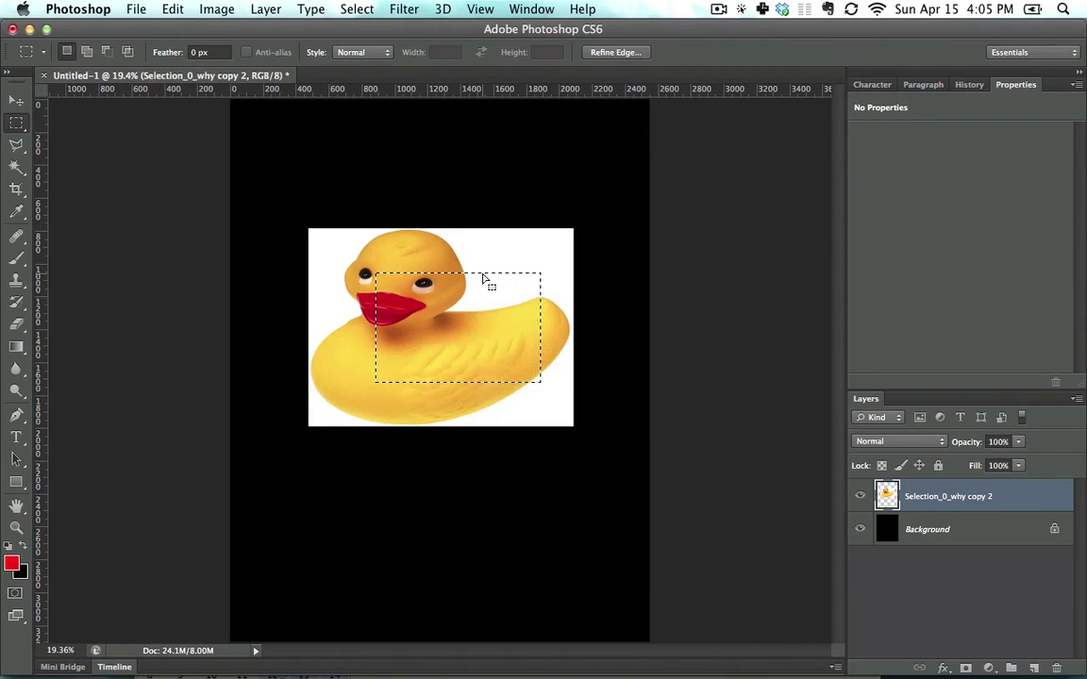
key("alt+shift+super+i")
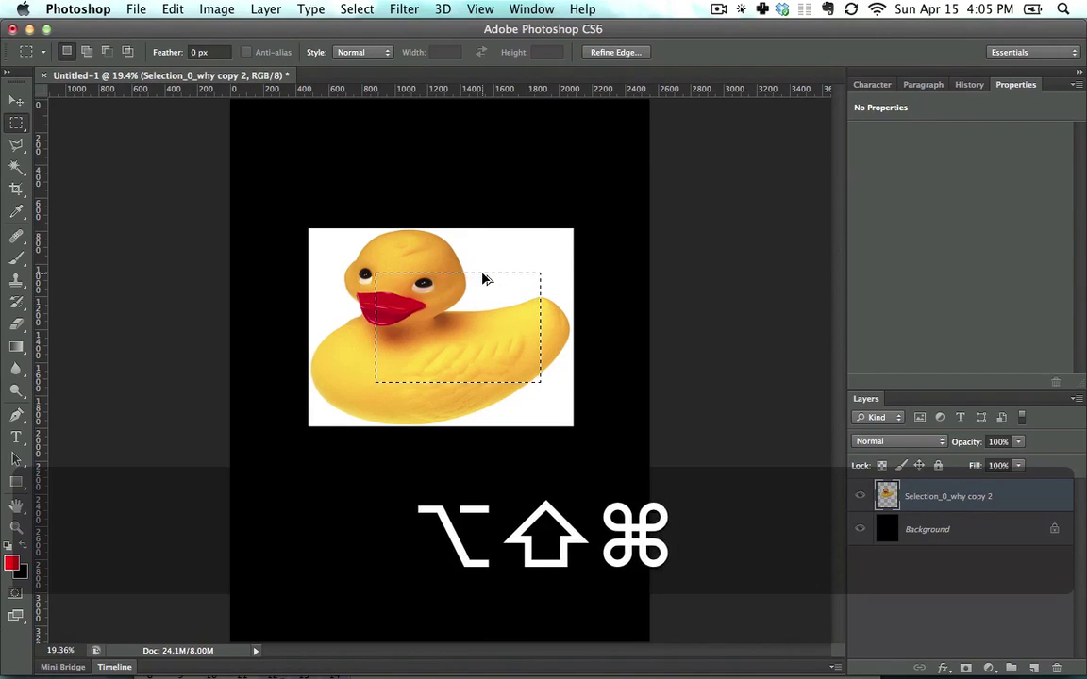
key("Escape")
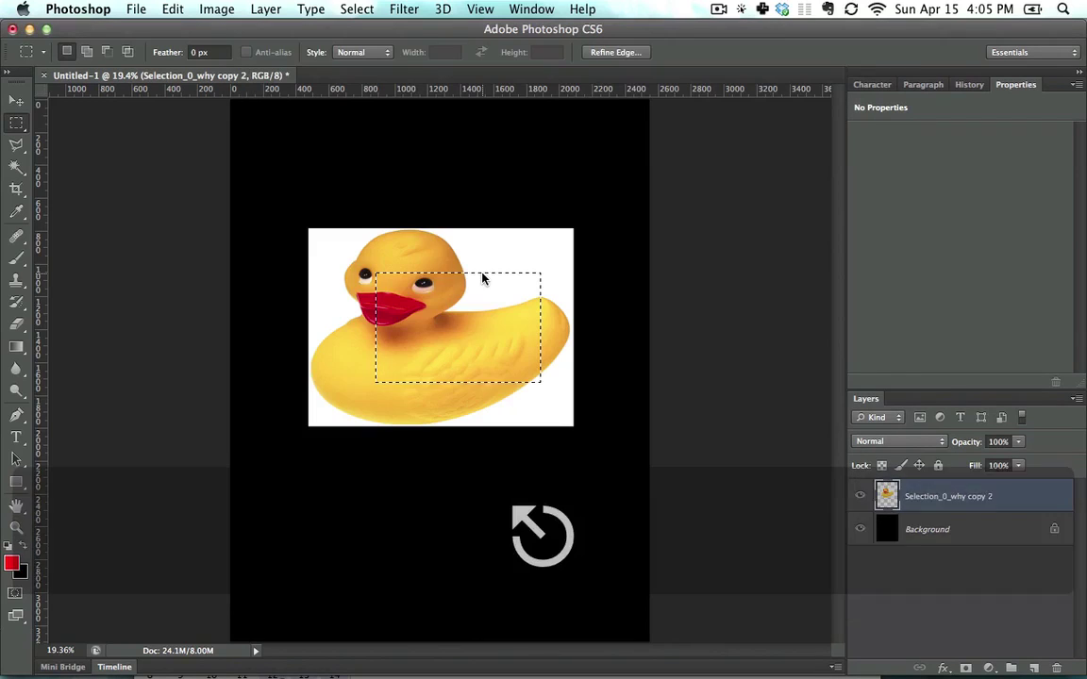
key("super")
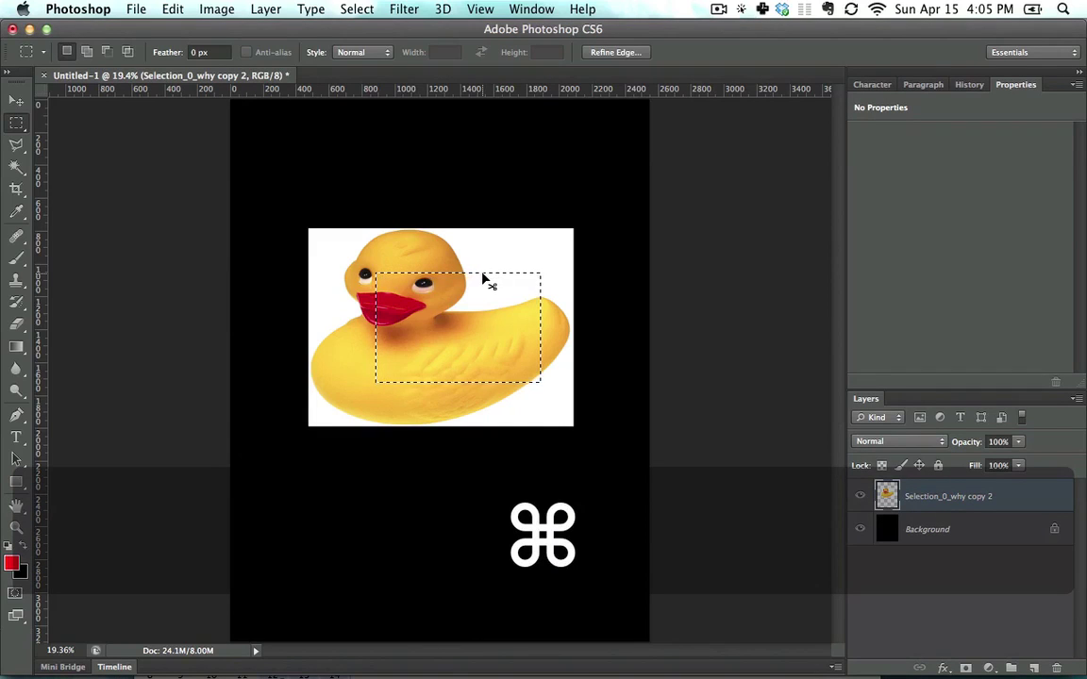
key("ctrl+shift+super+i")
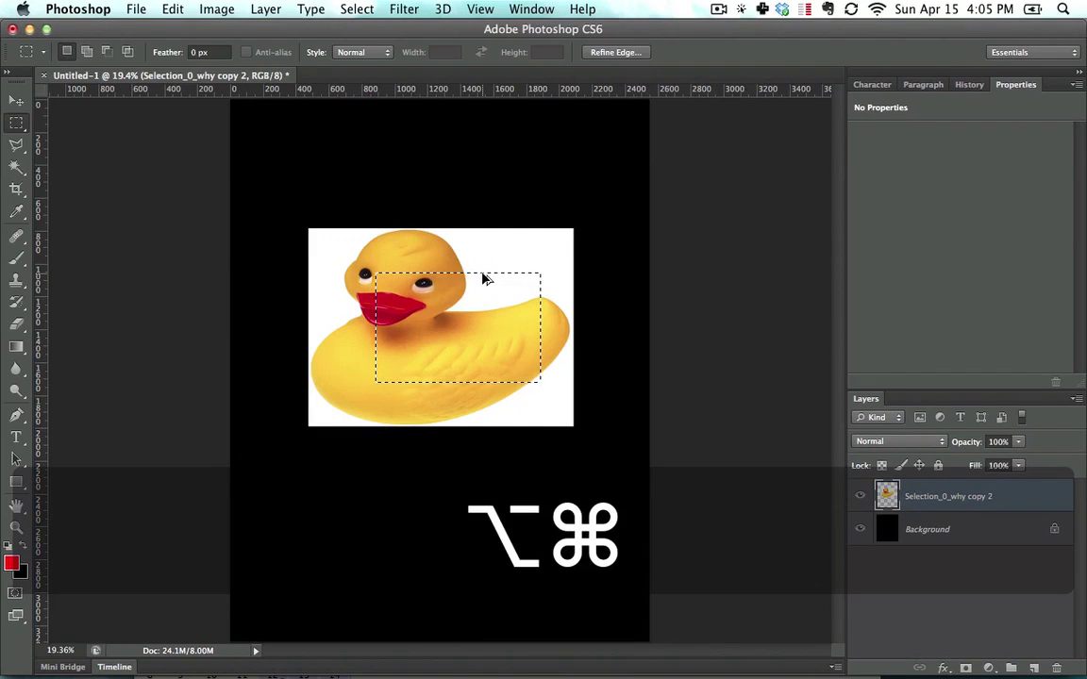
key("alt+super+i")
key("Escape")
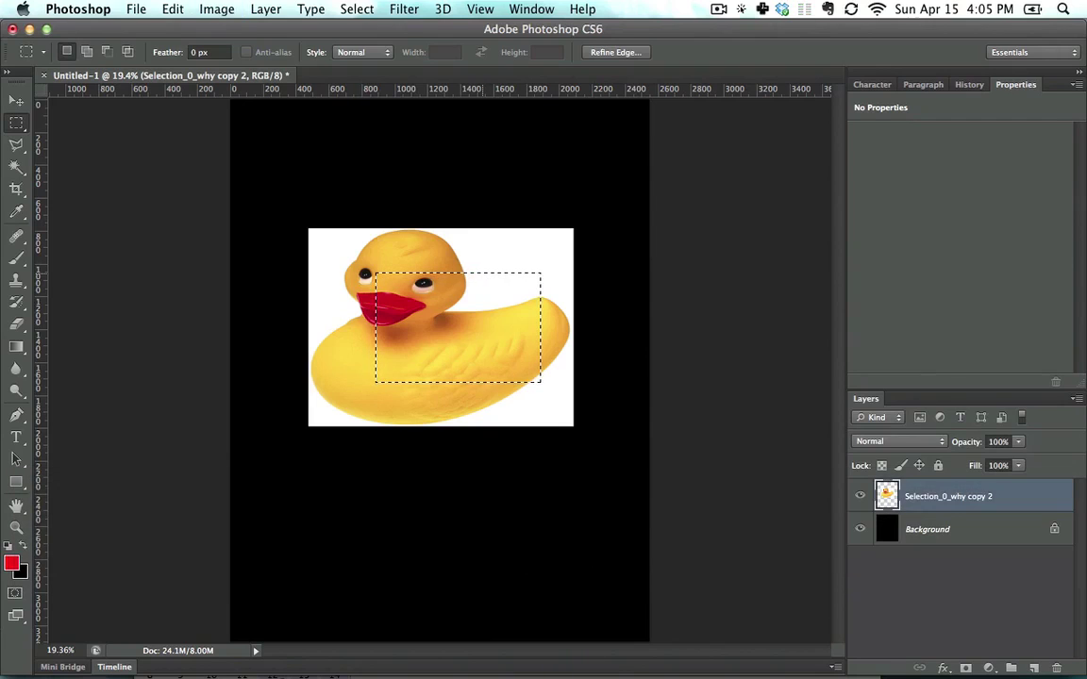
key("ctrl+shift+super+i")
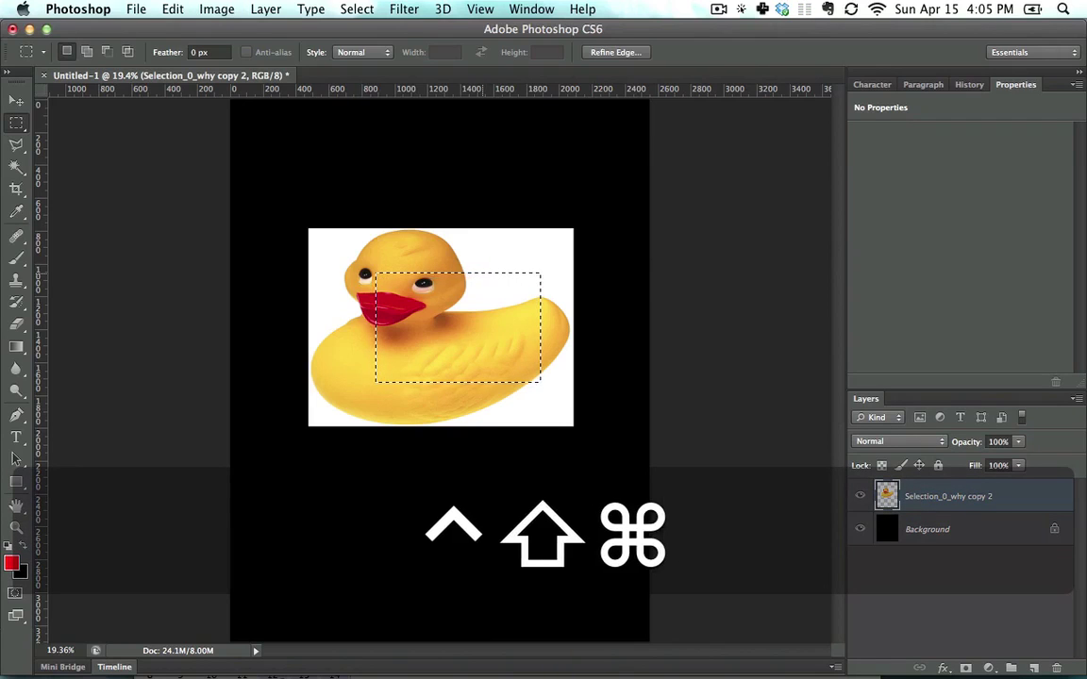
key("ctrl+alt+shift+super+i")
key("shift+super+i")
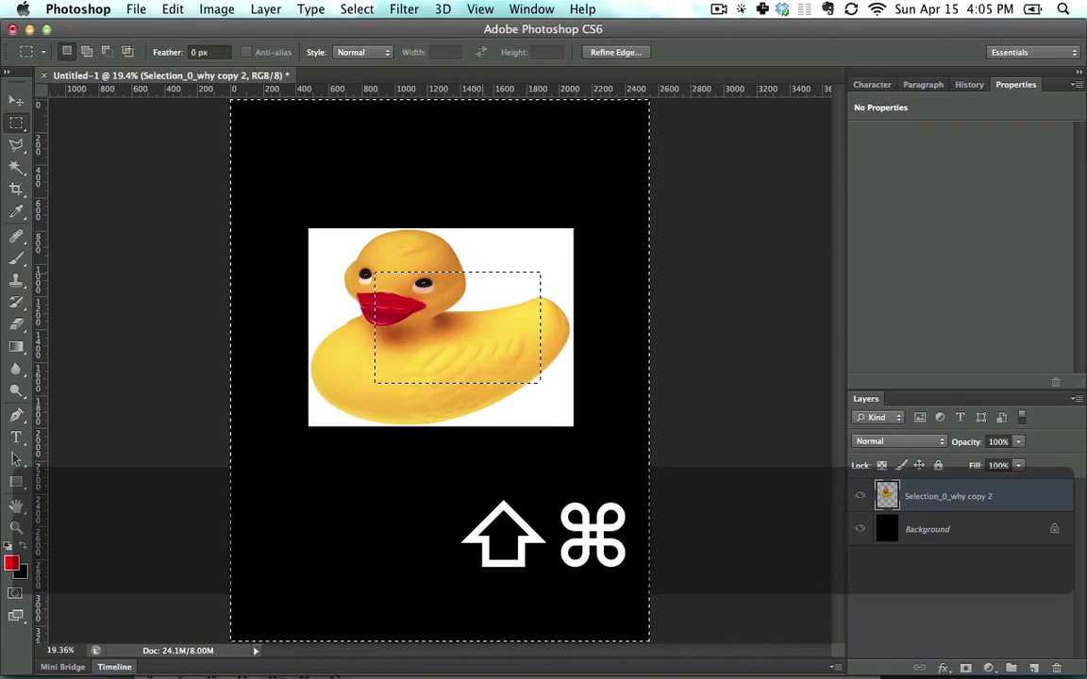
key("shift+super+i")
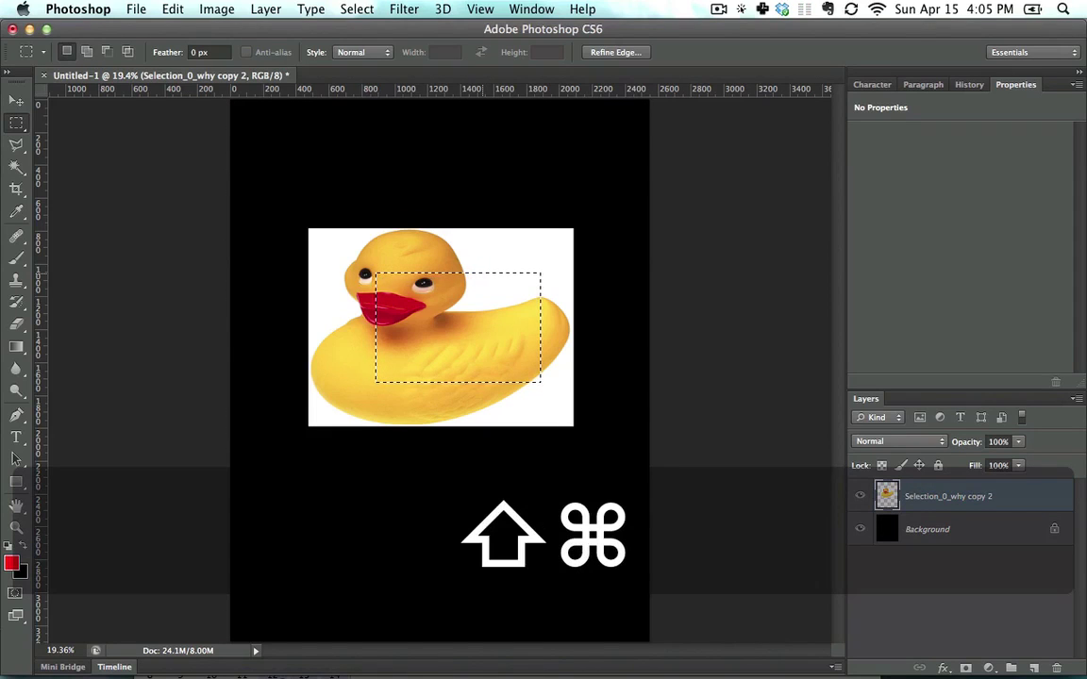
key("shift+super+i")
key("shift+super+i")
Step: Use Transform Selection to stretch the selection's top-right corner up and right over the duck
right_click(482, 302)
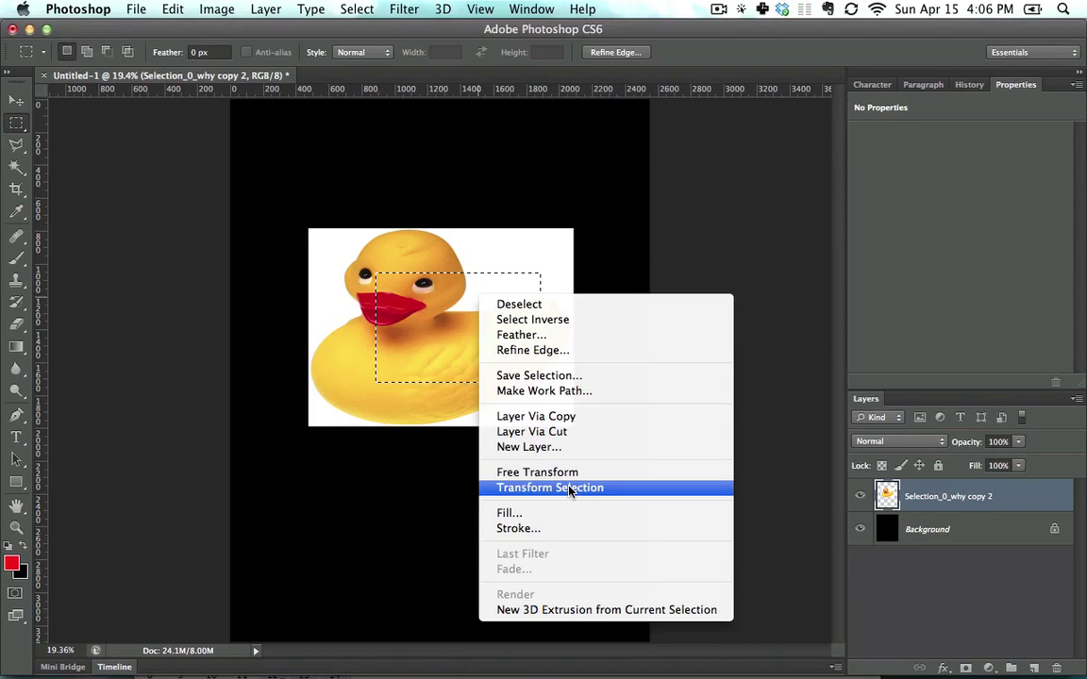
left_click(570, 488)
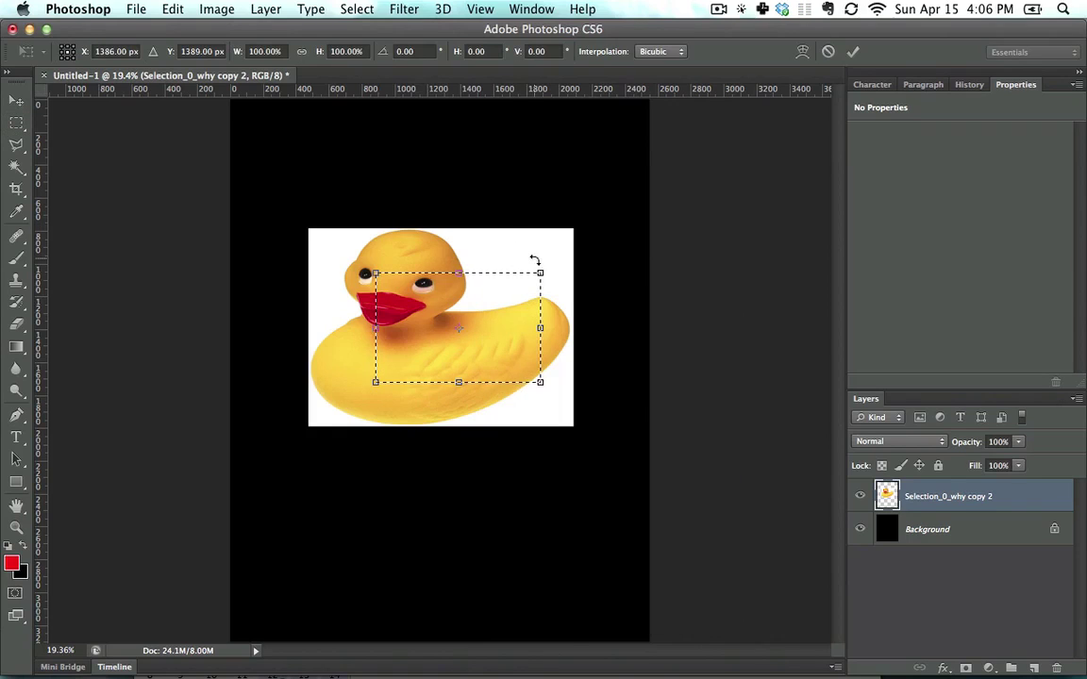
left_click_drag(539, 274, 563, 247)
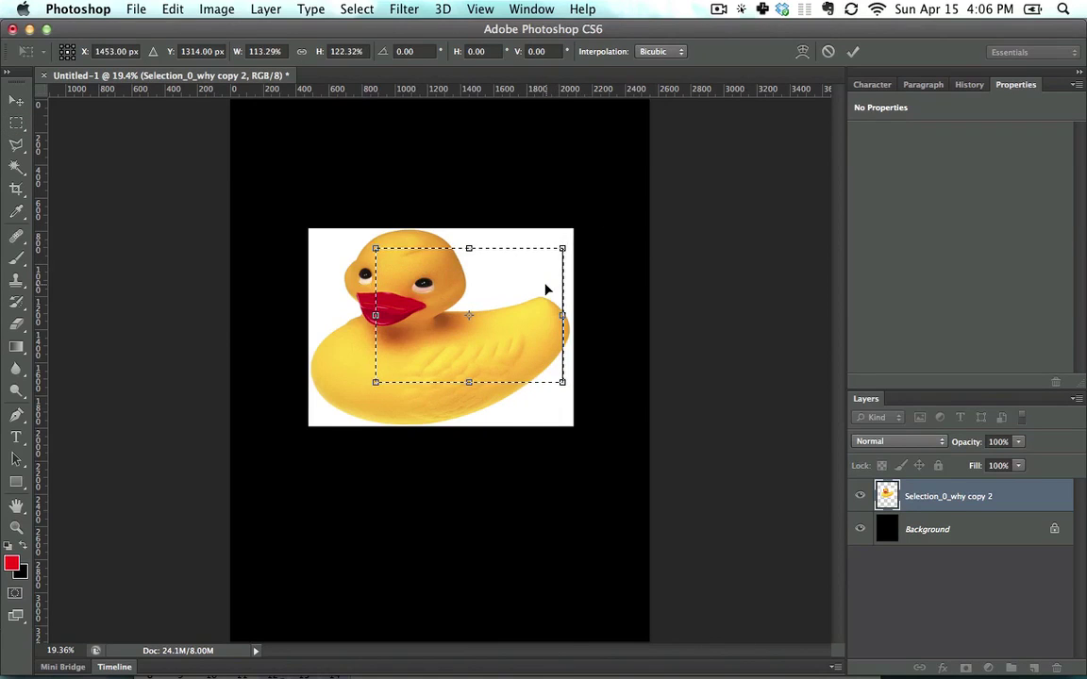
key("Return")
right_click(496, 300)
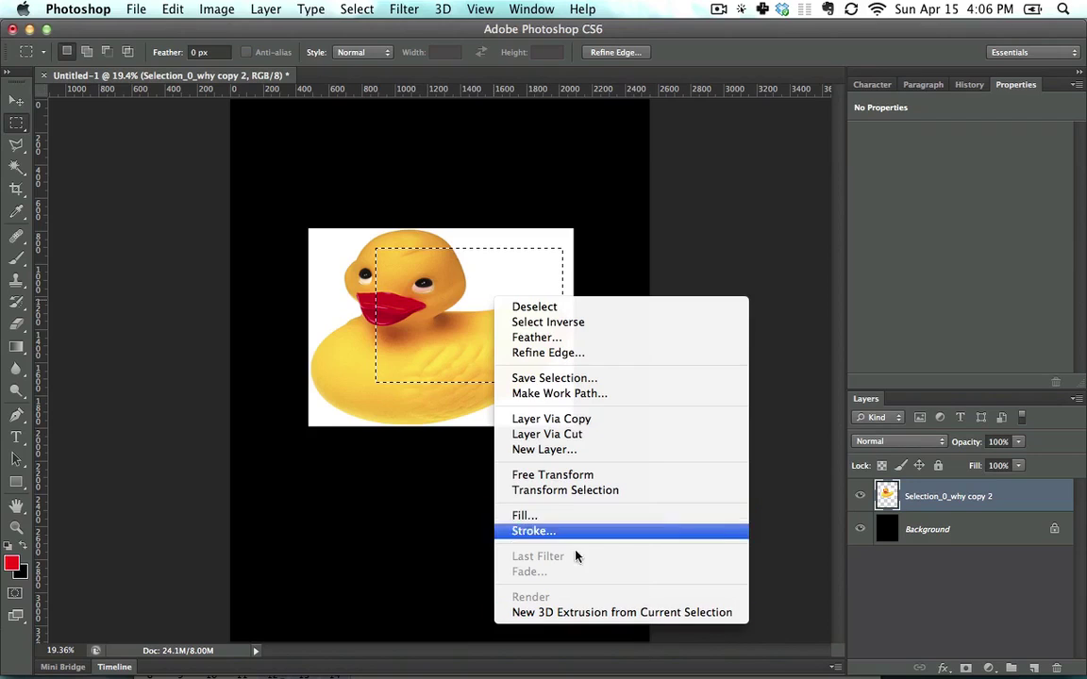
left_click(429, 364)
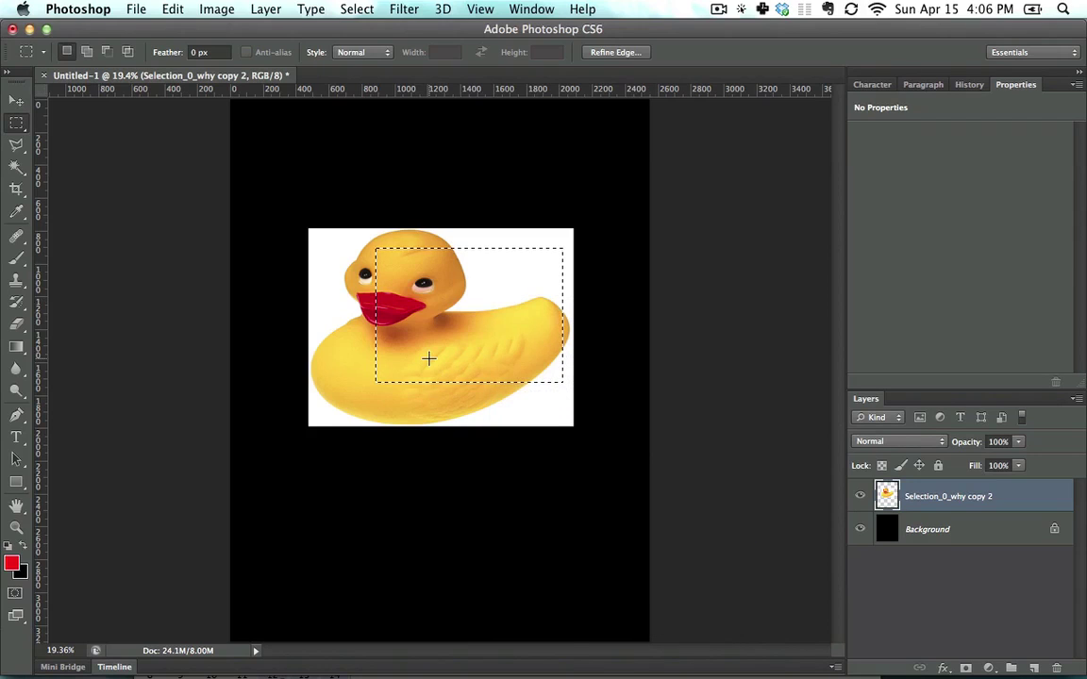
key("alt+BackSpace")
key("super+z")
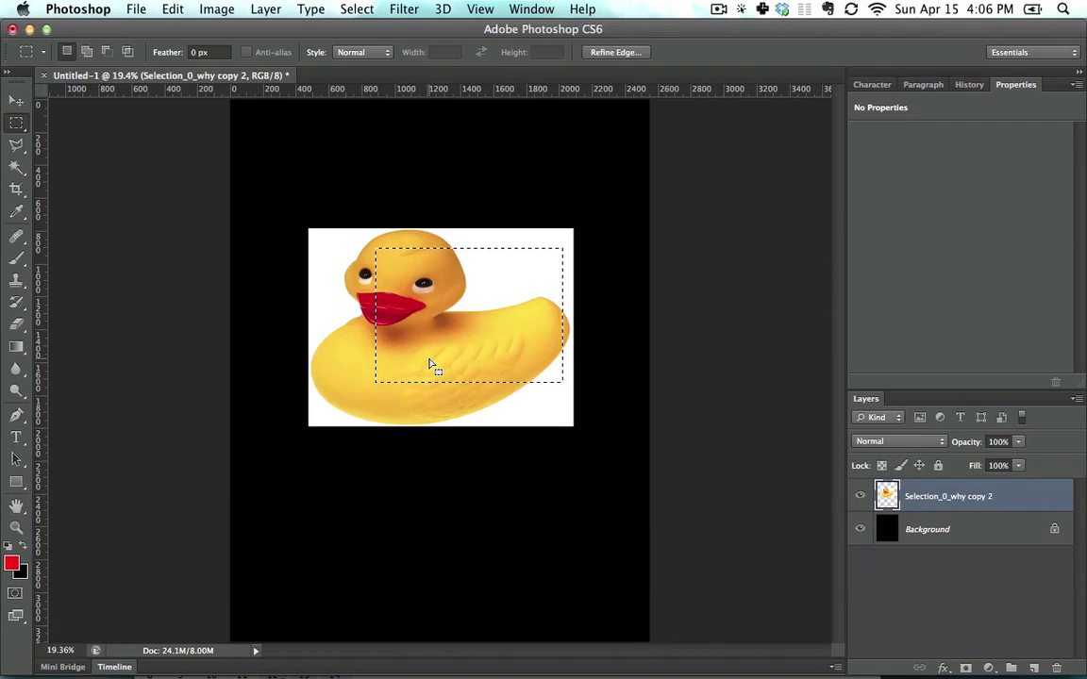
key("alt+BackSpace")
key("super+z")
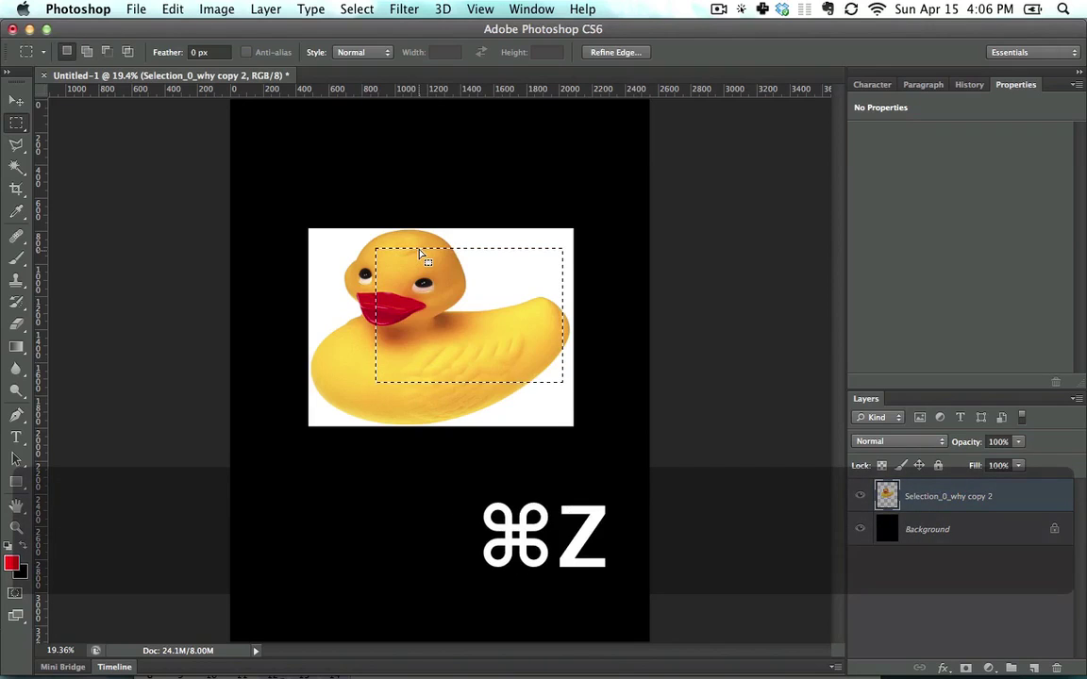
Step: On a new empty layer, fill a rectangular selection above the duck with red, then deselect
left_click(1034, 668)
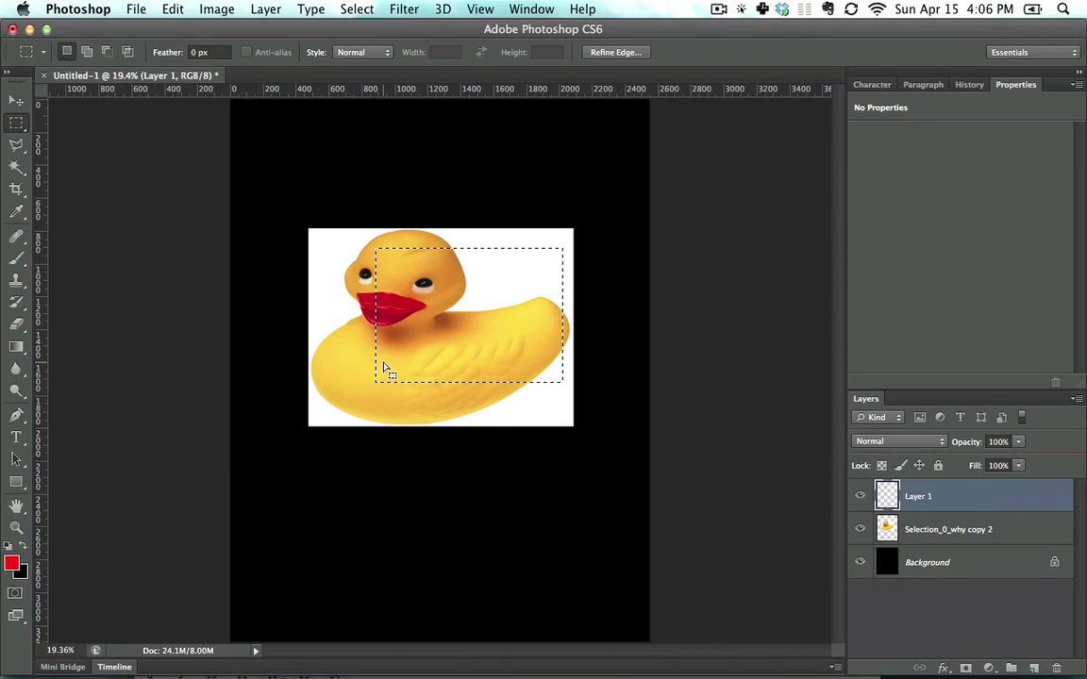
left_click(543, 247)
left_click_drag(292, 130, 482, 235)
key("alt+BackSpace")
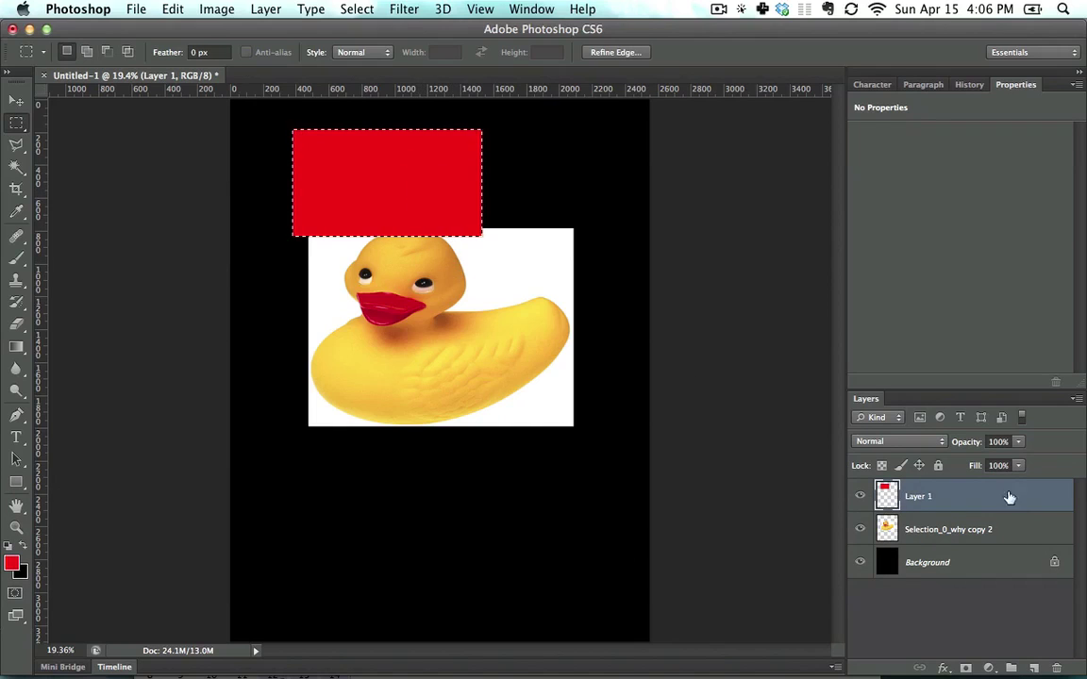
key("super+d")
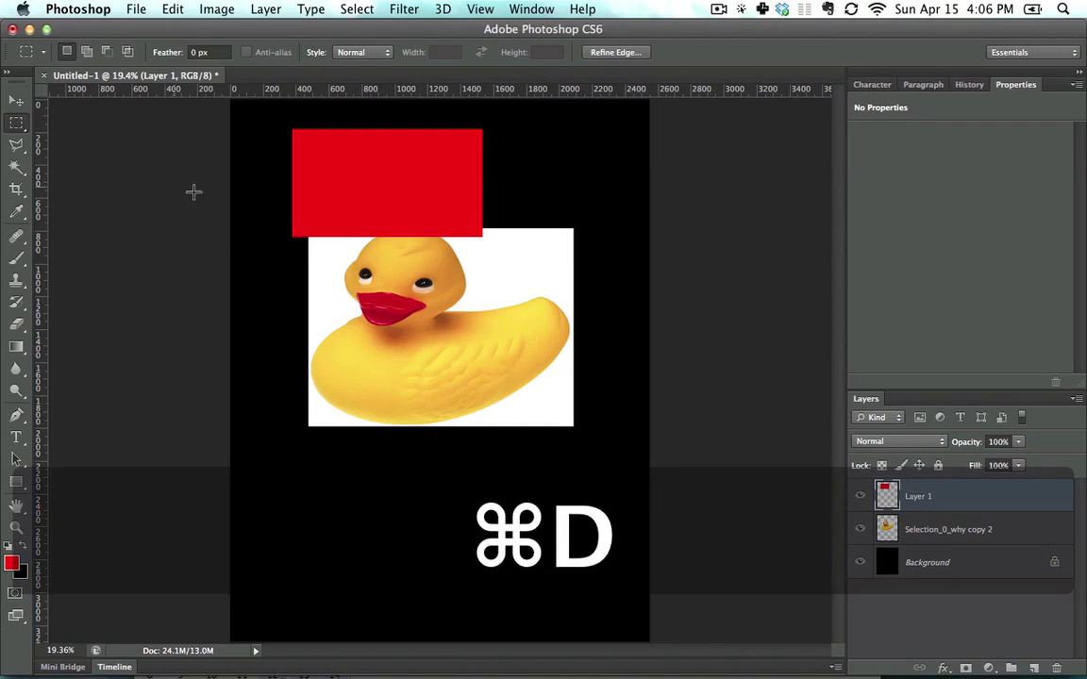
Step: Enlarge the red rectangle down and to the right with Free Transform
key("super+t")
left_click_drag(481, 235, 524, 283)
key("Return")
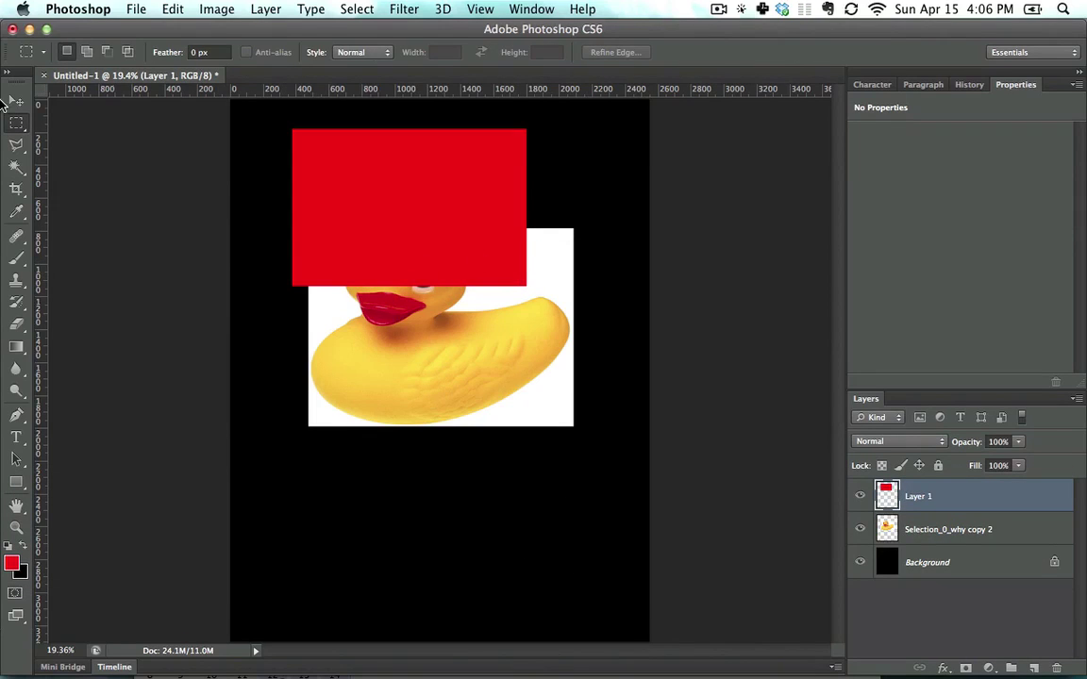
Step: Set the red rectangle to 50% opacity, move it over the duck's head, then delete its layer
left_click(15, 101)
key("5")
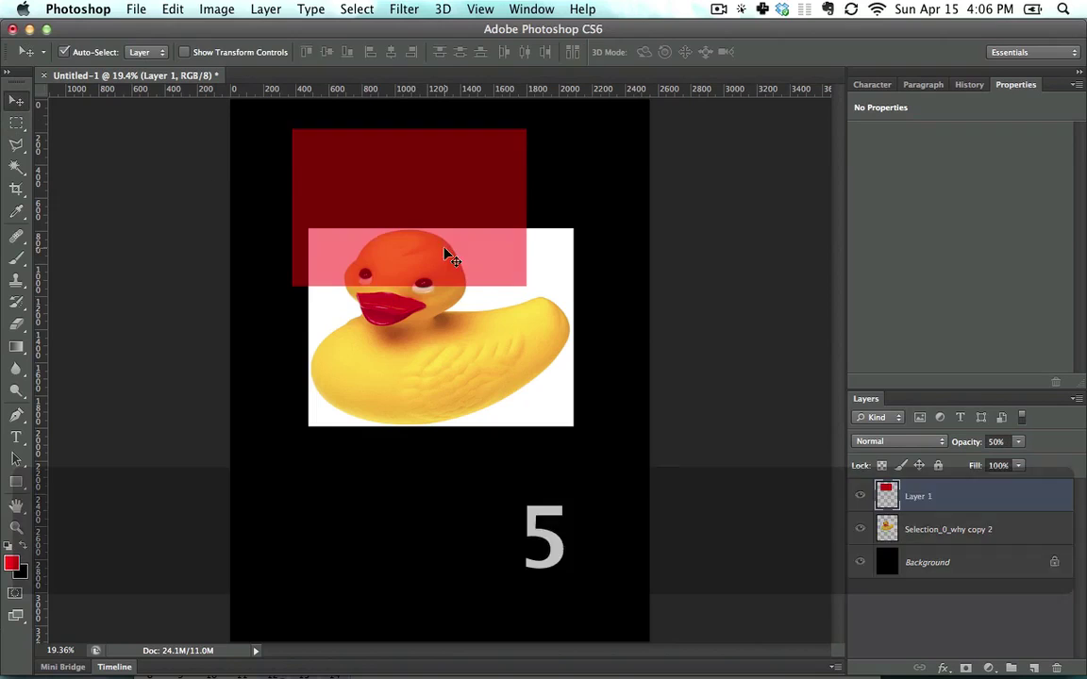
left_click_drag(425, 196, 398, 264)
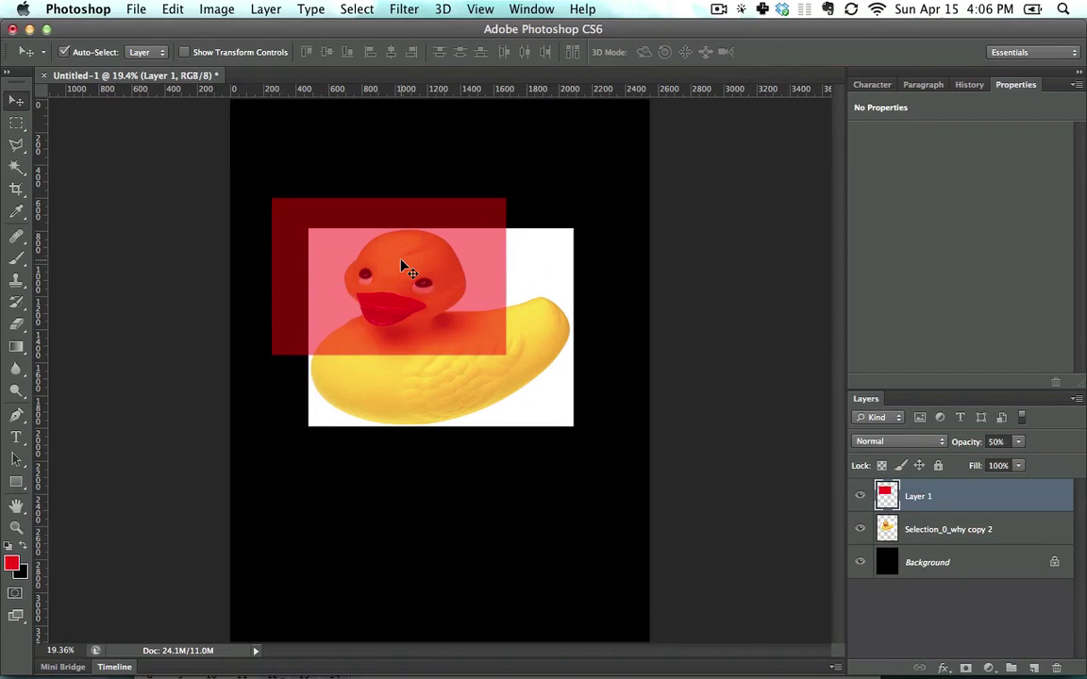
key("BackSpace")
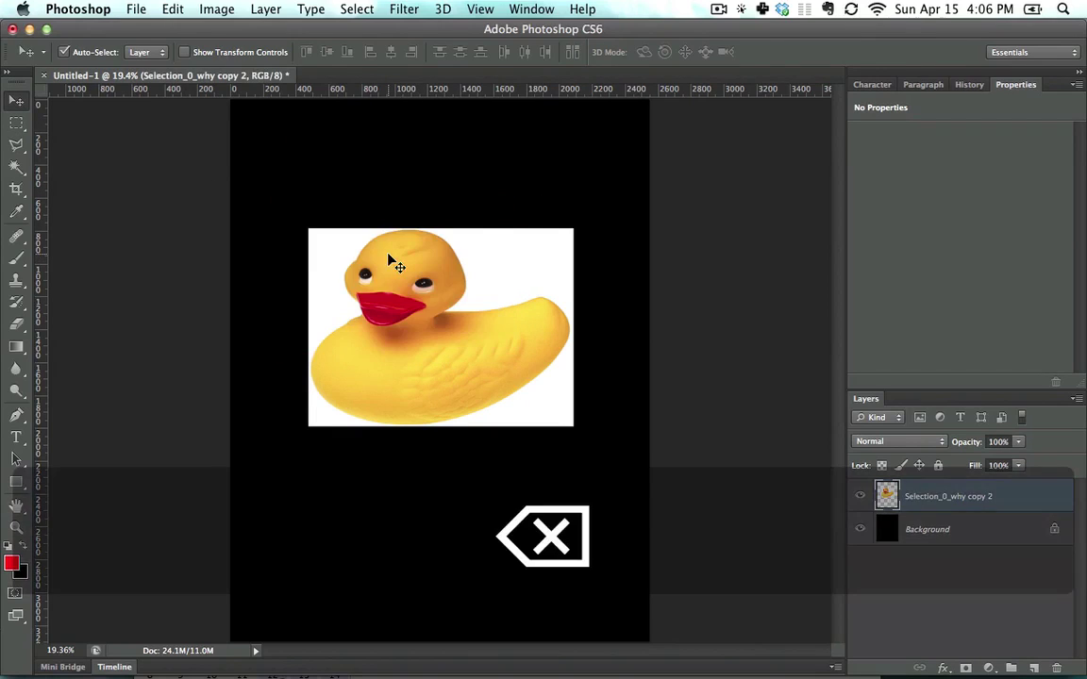
left_click(18, 122)
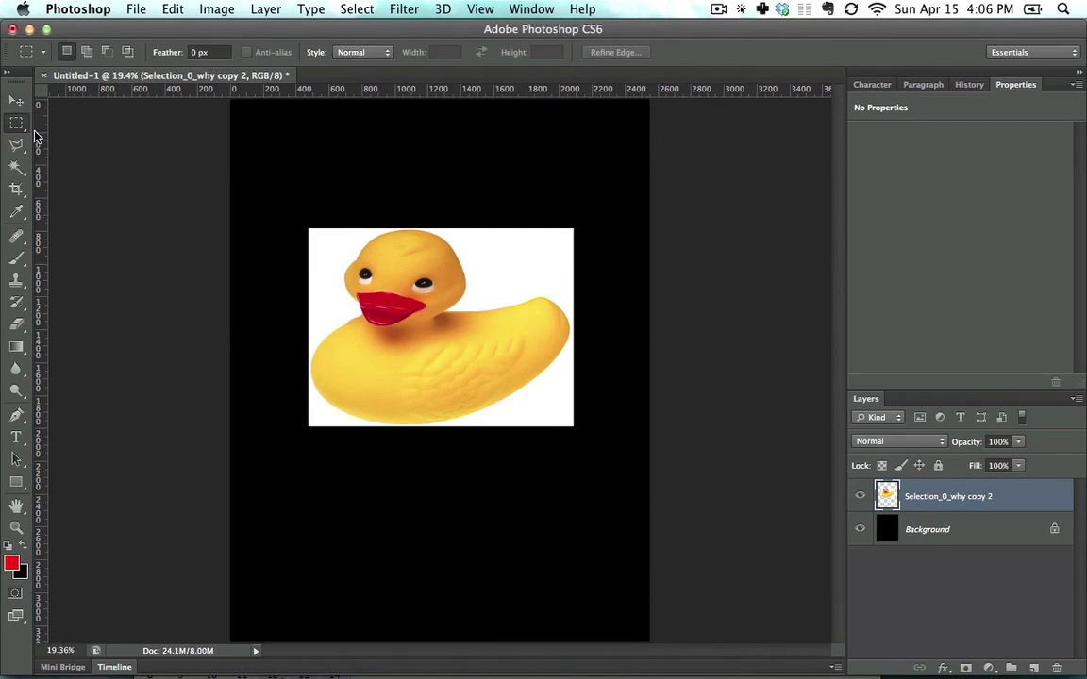
left_click_drag(19, 124, 85, 126)
mouse_move(374, 257)
left_mouse_down()
mouse_move(519, 356)
mouse_move(368, 270)
left_mouse_up()
left_click_drag(318, 232, 474, 345)
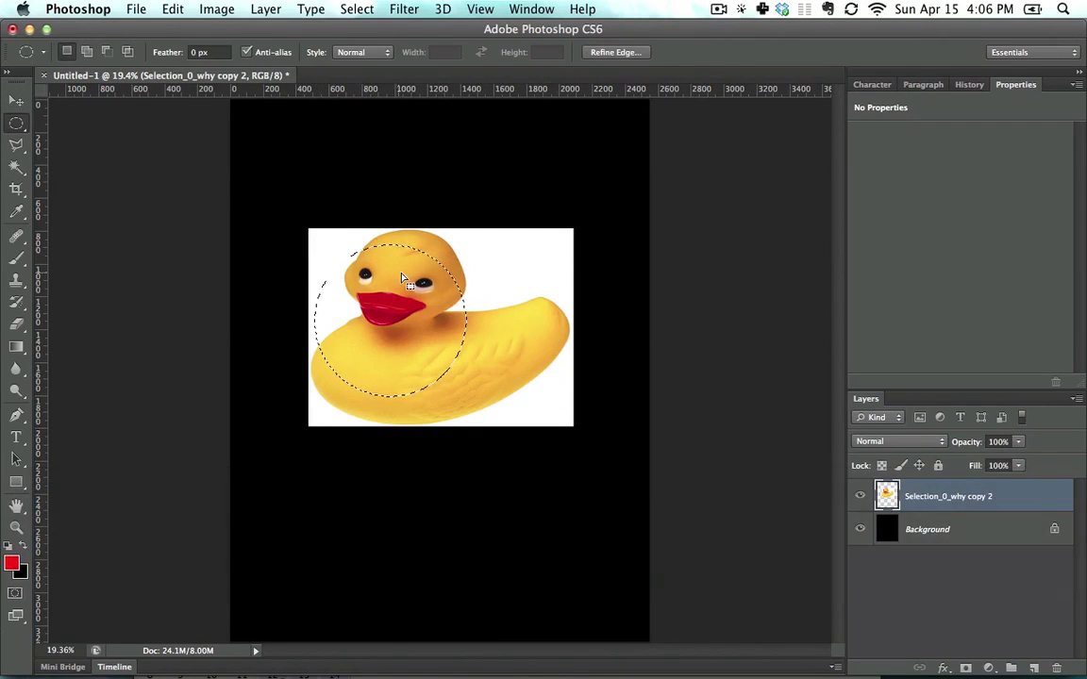
left_click(405, 310)
left_click_drag(404, 318, 543, 192)
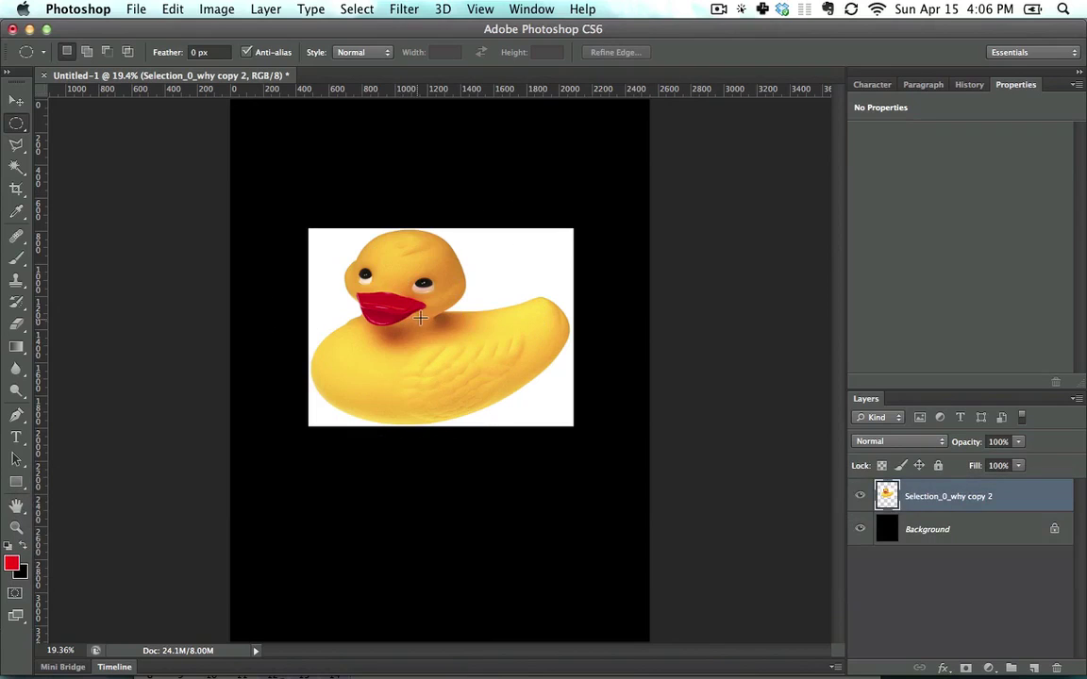
left_click_drag(412, 316, 509, 219)
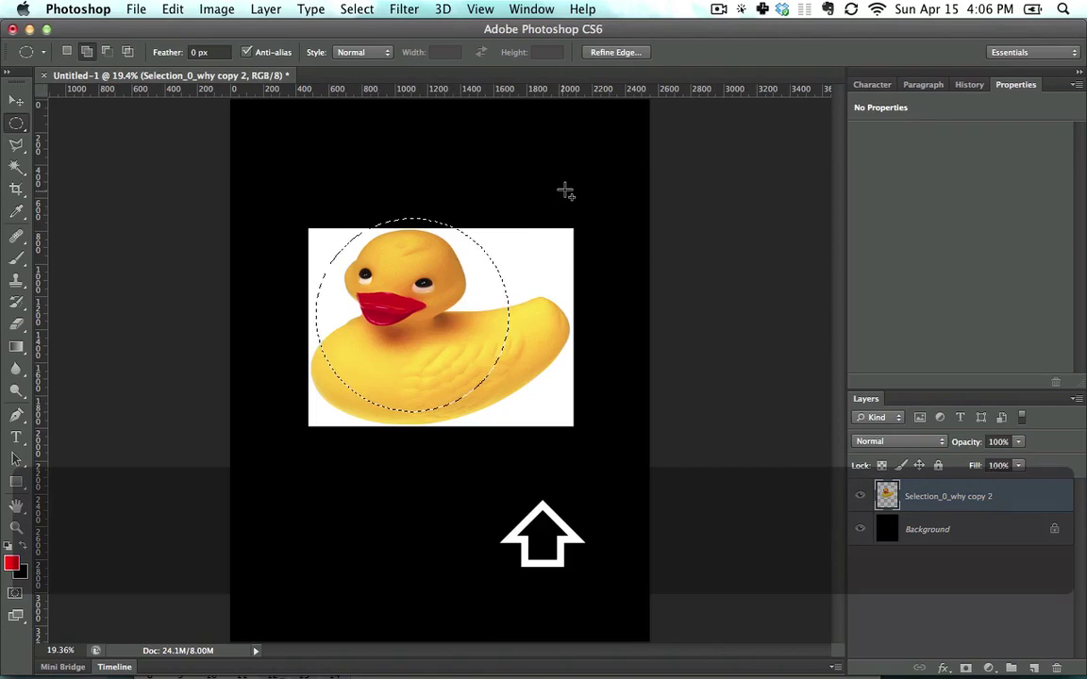
left_click_drag(566, 188, 407, 354)
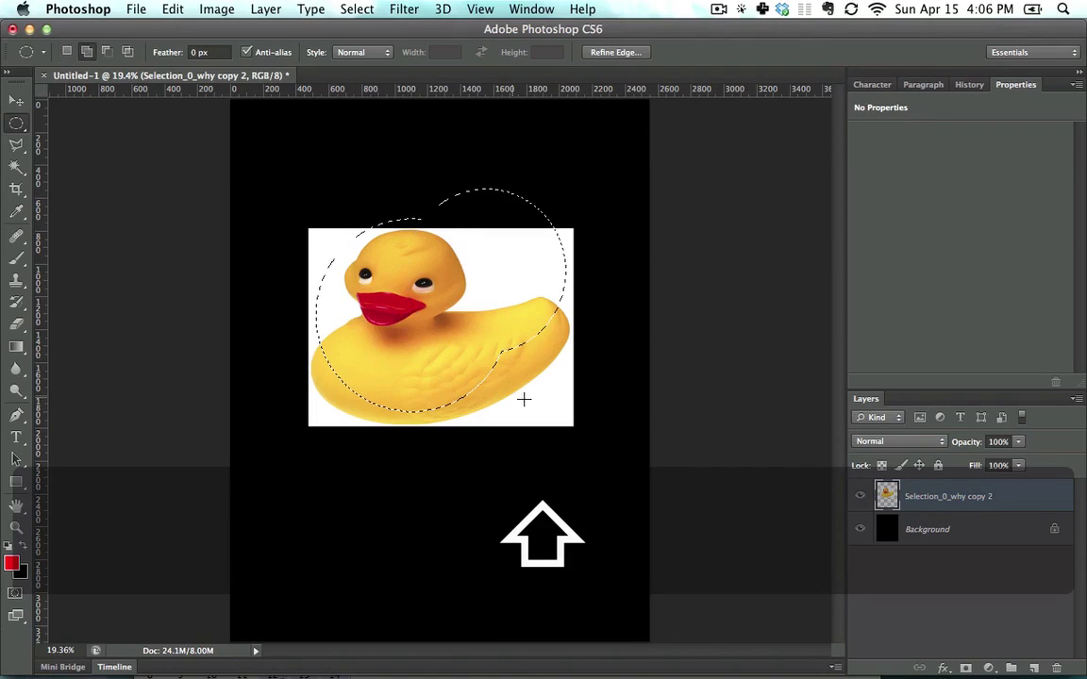
left_click_drag(553, 409, 465, 328)
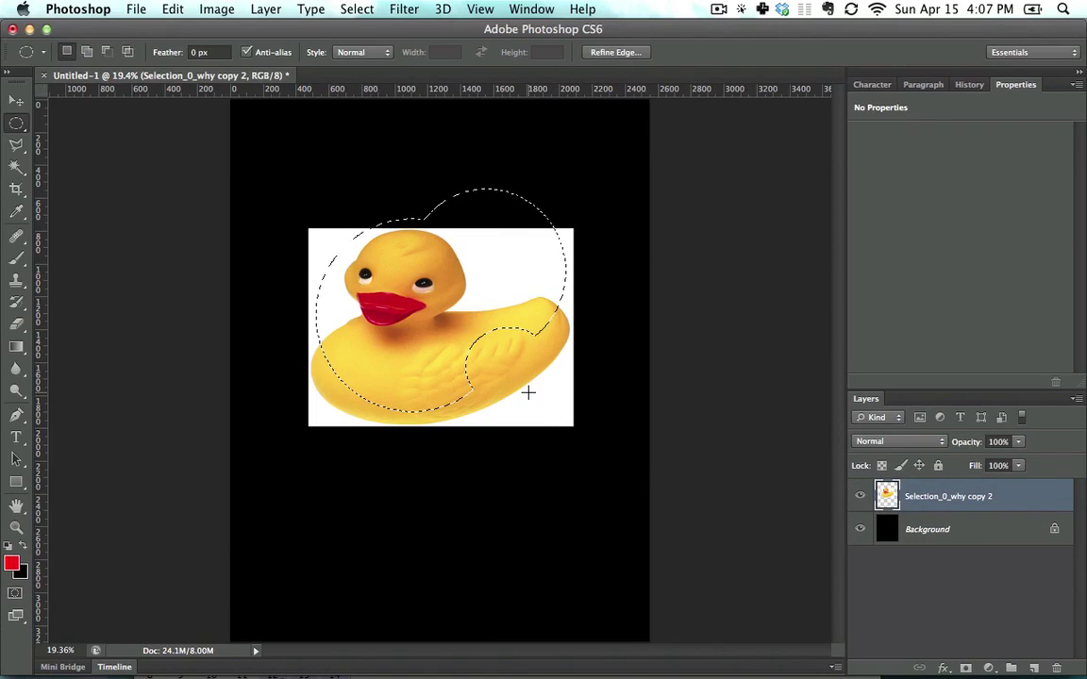
left_click_drag(565, 450, 382, 256)
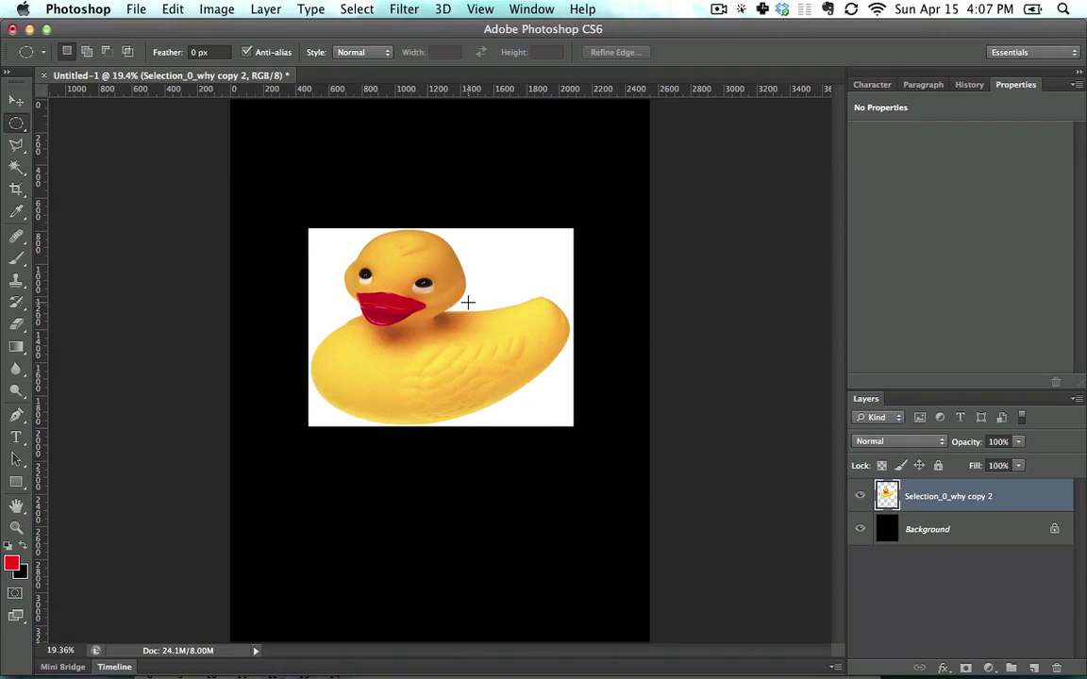
key("super+Tab")
key("super+Tab")
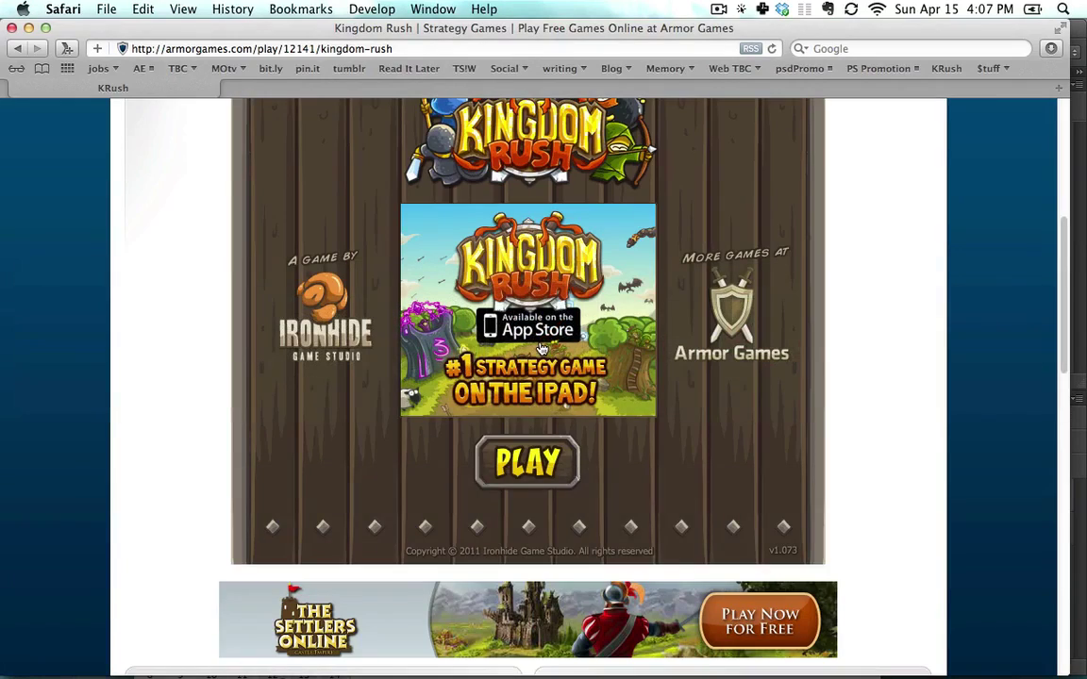
key("super+n")
key("super+alt+f")
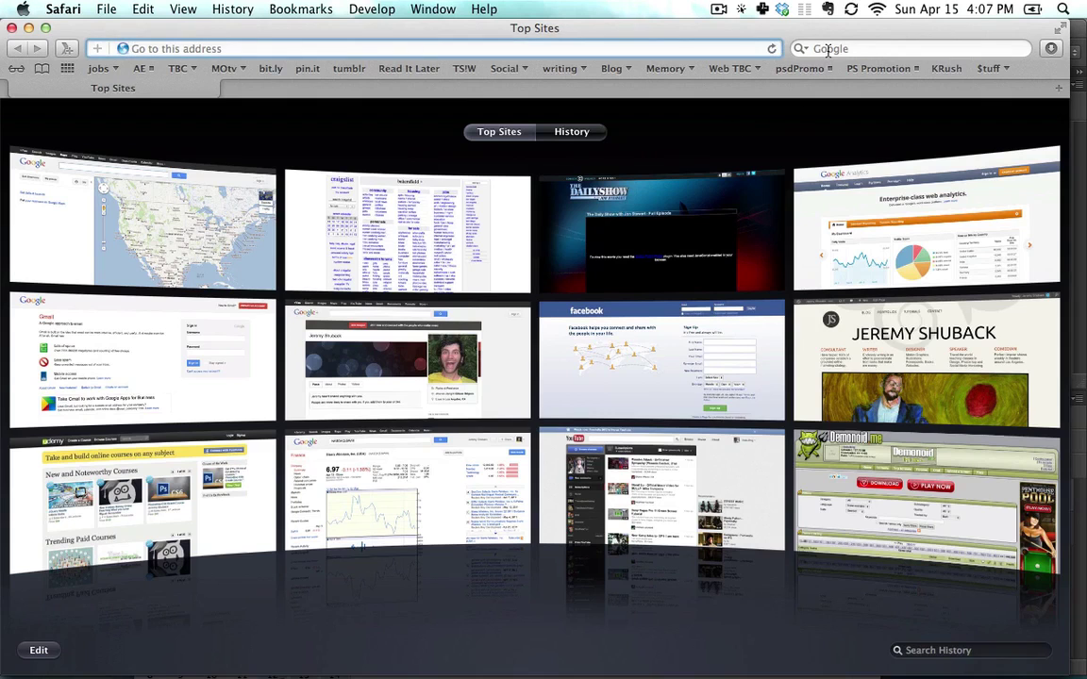
key("Return")
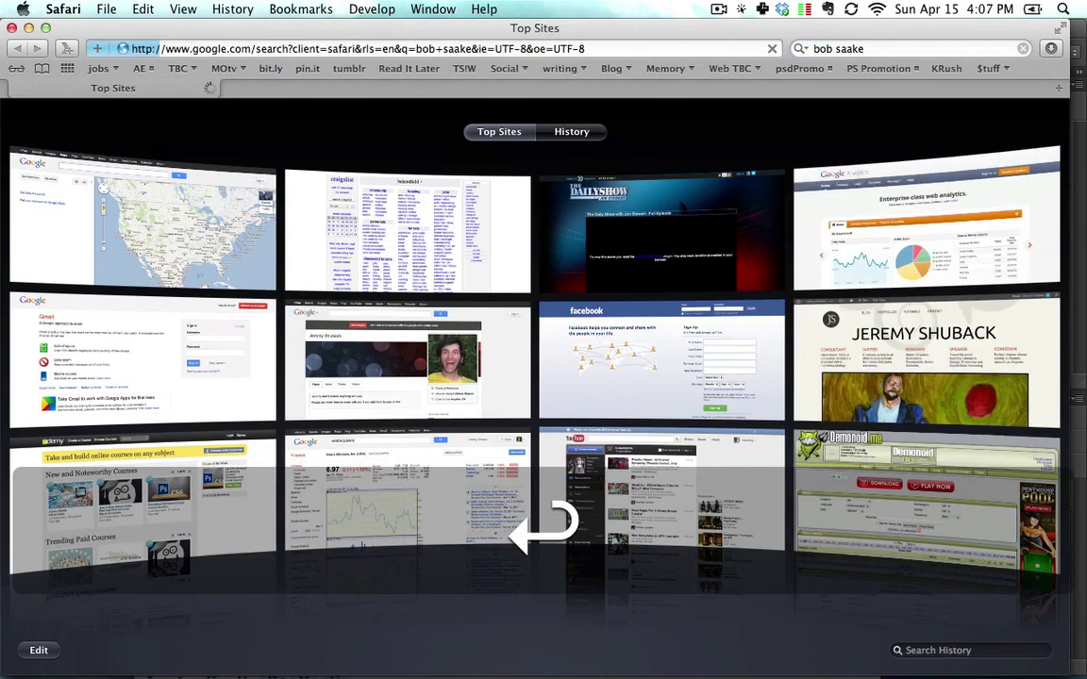
left_click(289, 268)
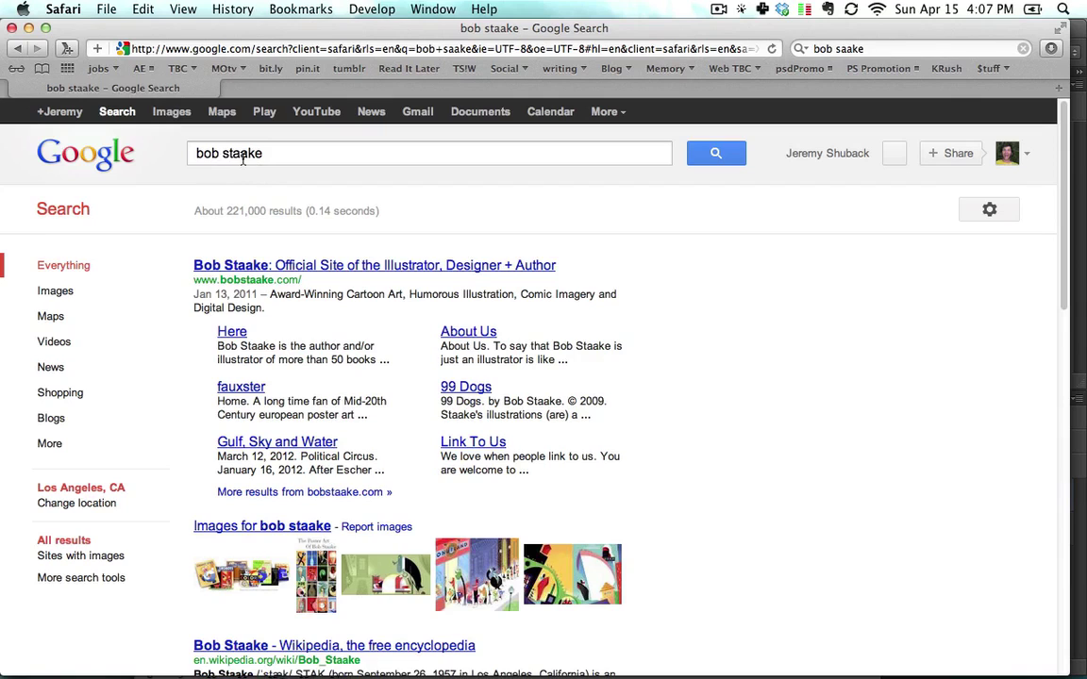
key("super+w")
key("super+Tab")
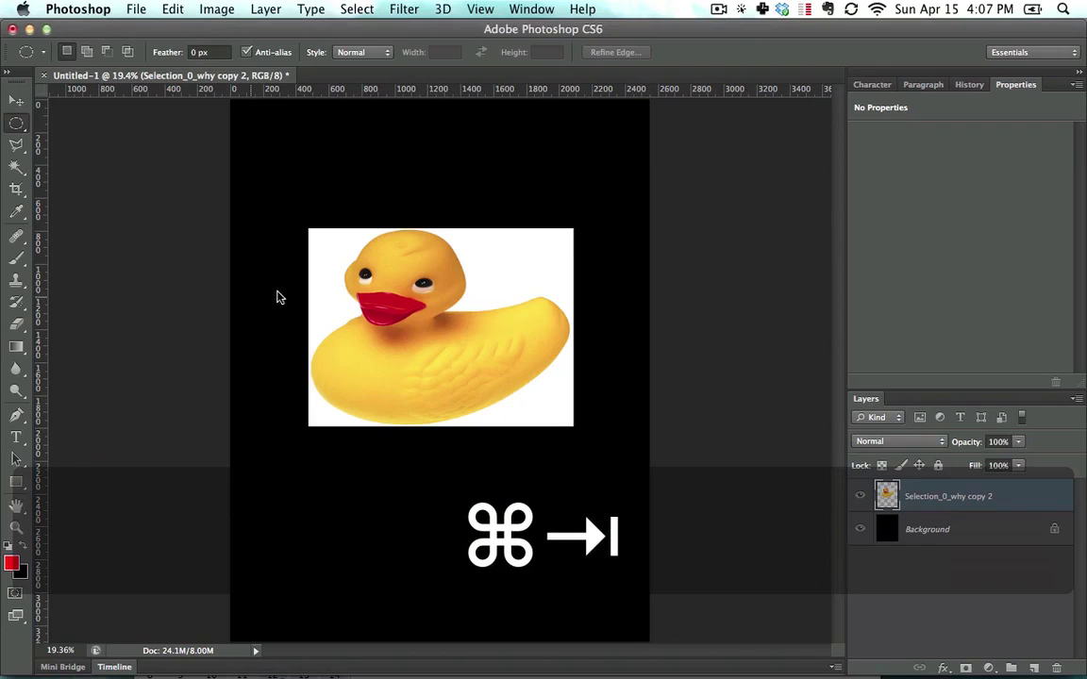